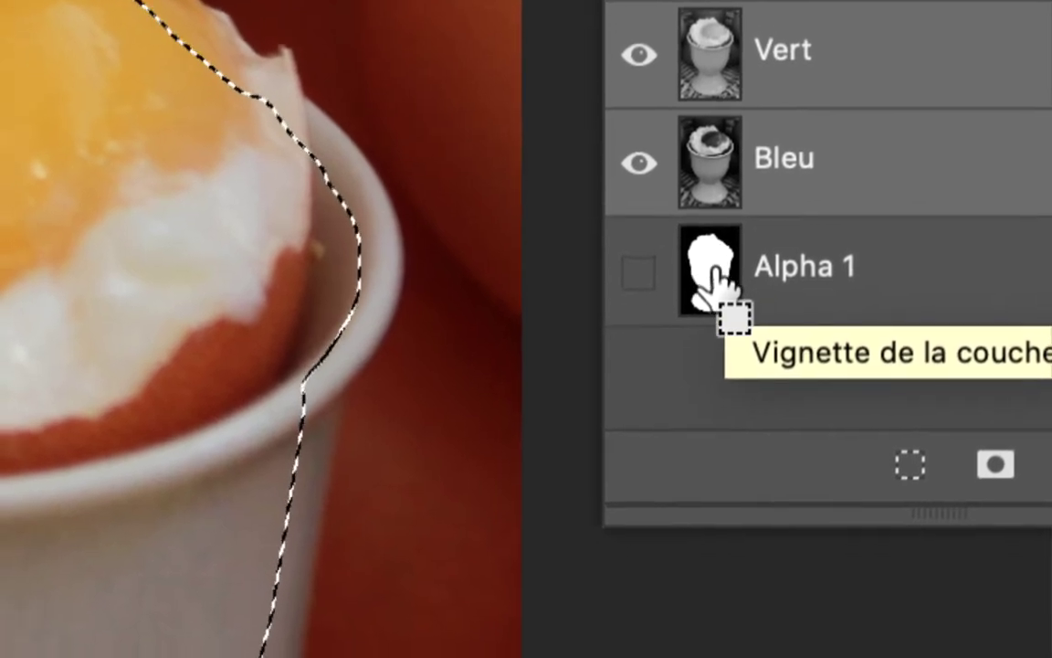
Step: Load the Alpha 1 channel as a selection around the egg cup and activate the Move tool
ctrl+click(715, 272)
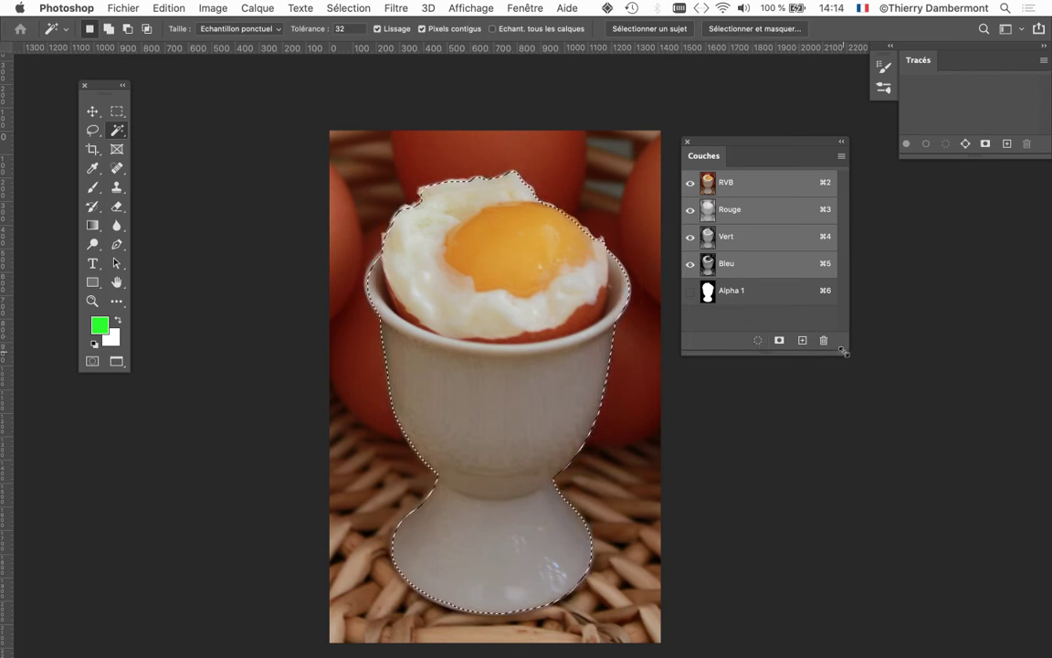
click(93, 112)
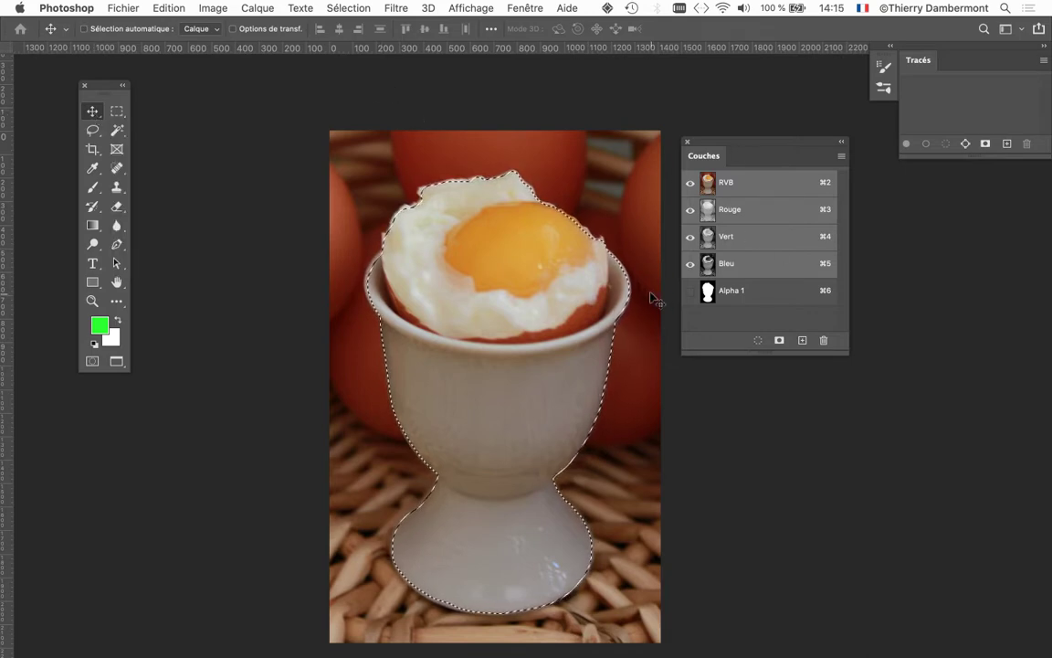
key(super+Tab)
key(super+Tab)
key(super+Tab)
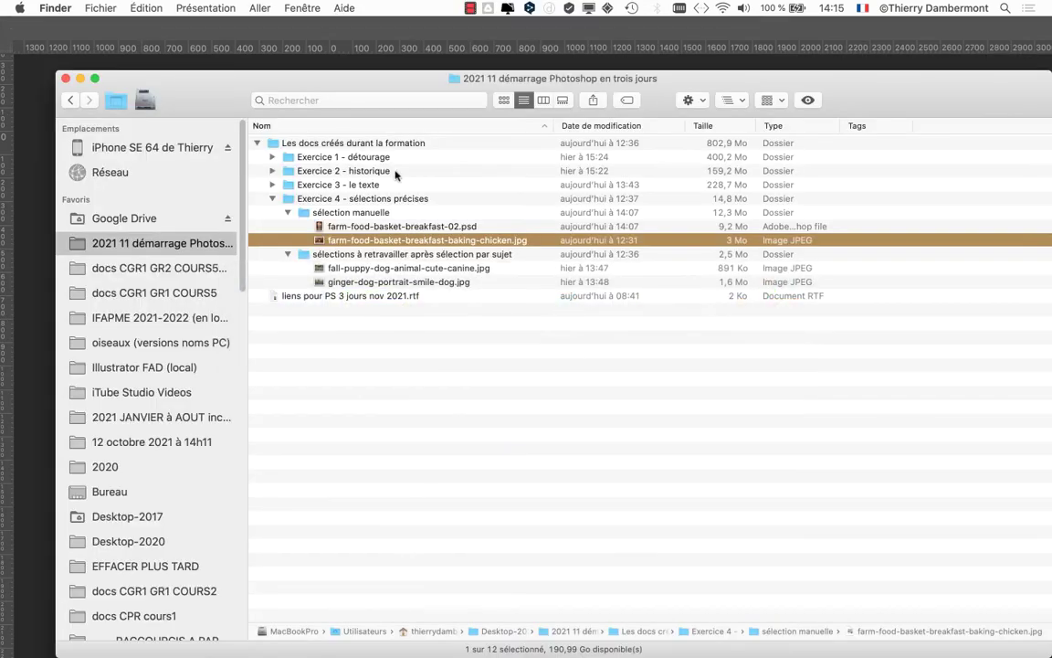
click(273, 157)
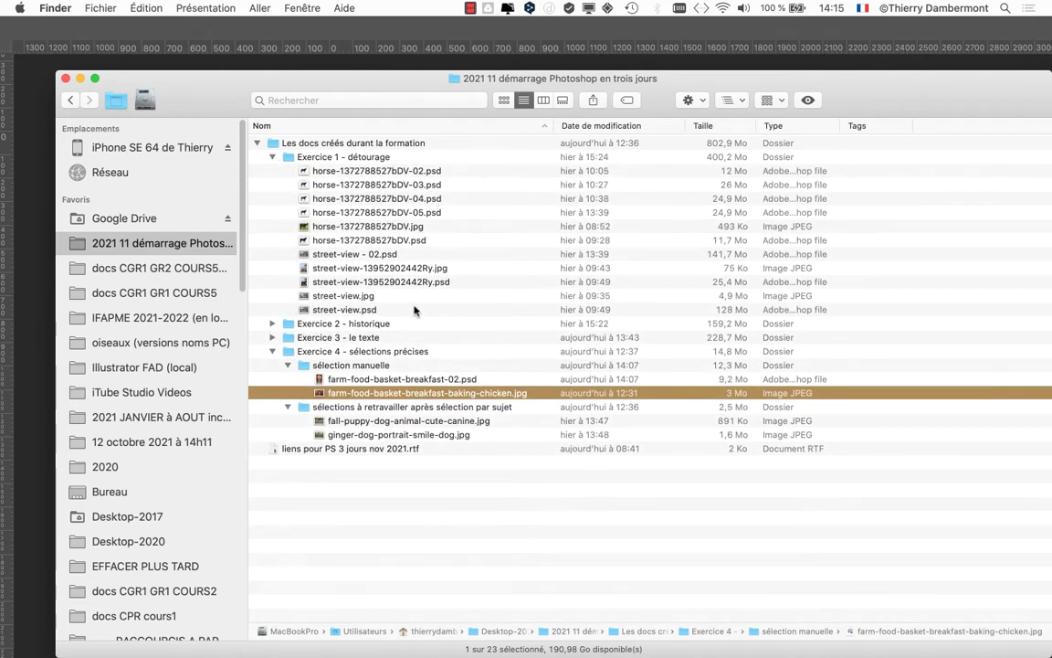
click(435, 242)
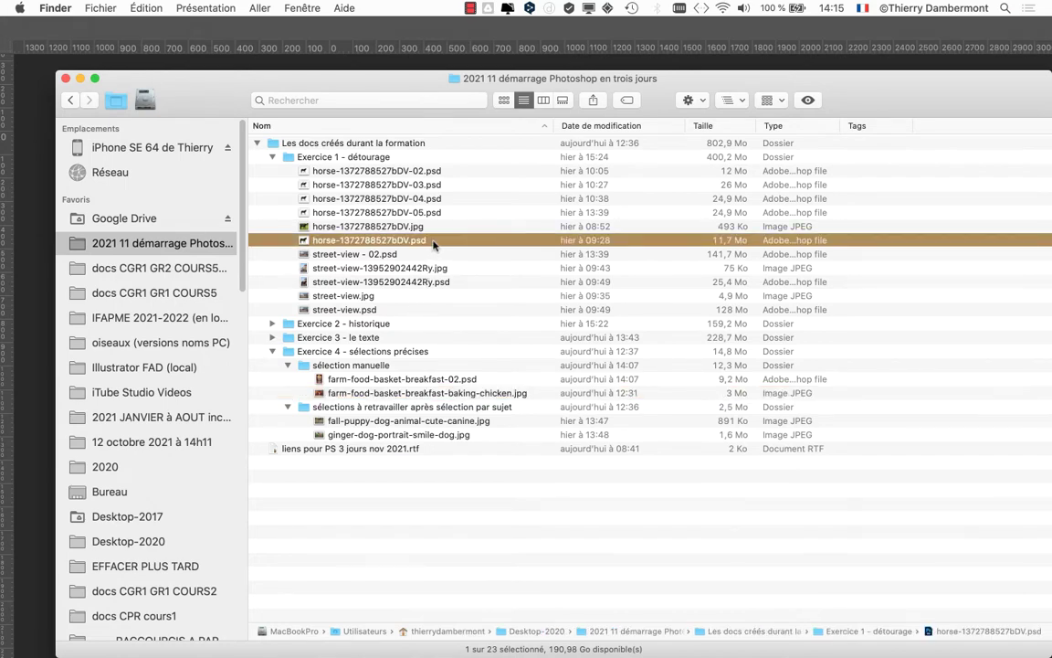
double_click(435, 242)
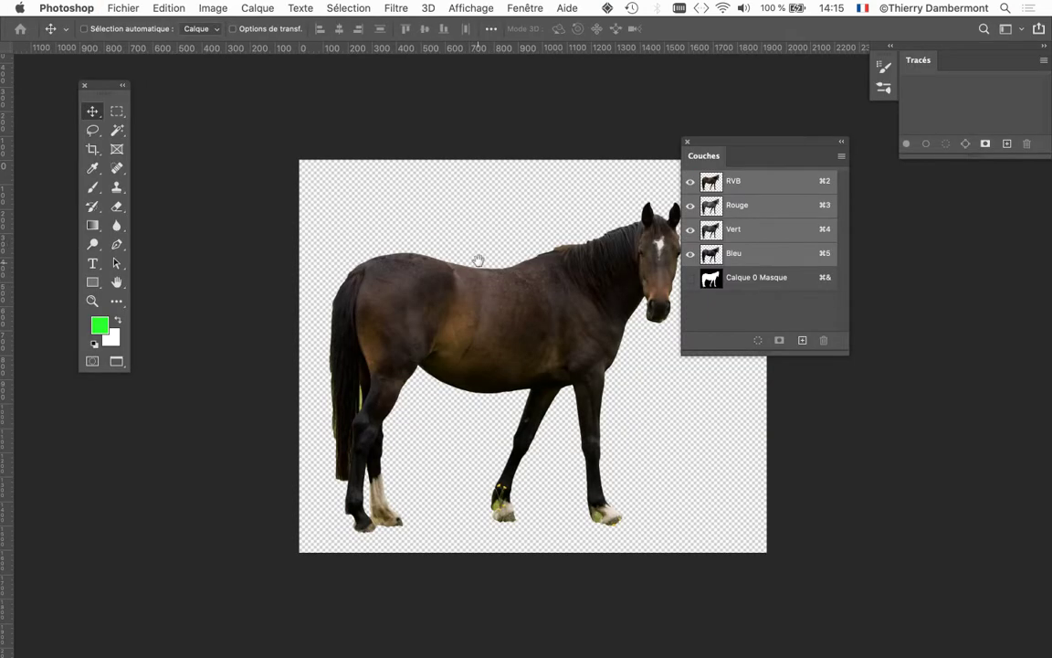
Step: Replace the Channels panel with the Layers panel, place it beside the horse and reduce its height
click(689, 143)
click(525, 8)
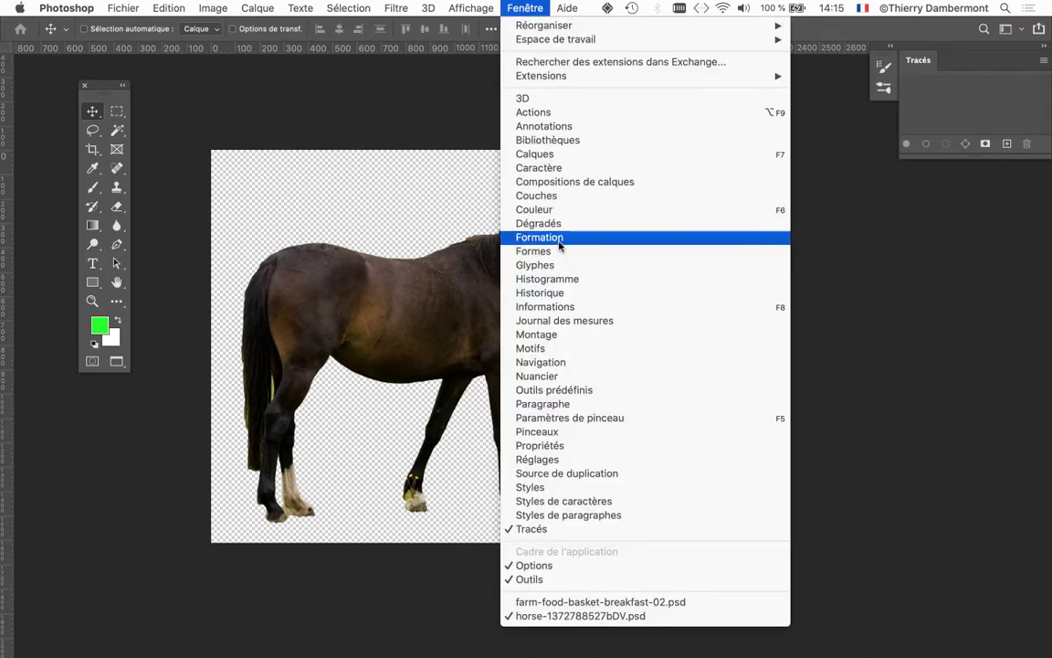
click(537, 153)
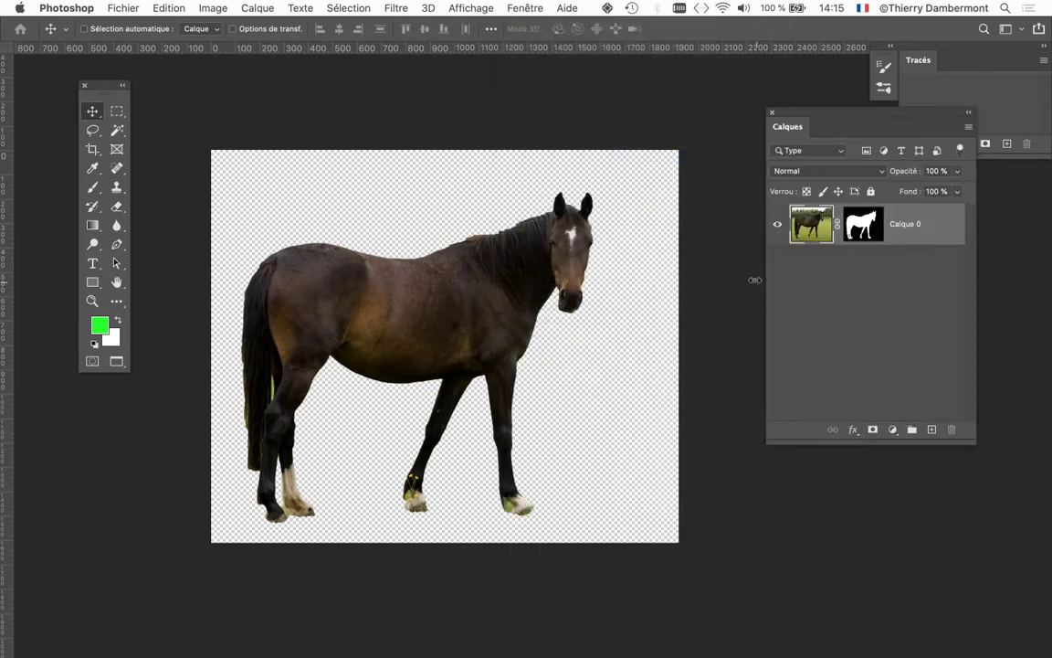
drag(811, 129, 696, 200)
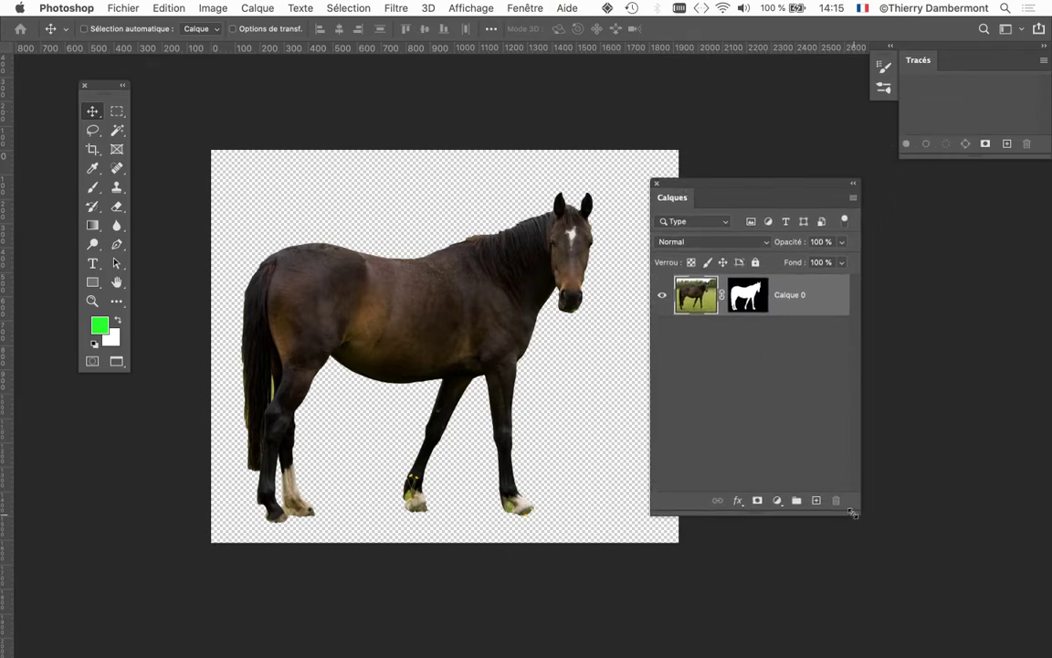
drag(855, 511, 865, 397)
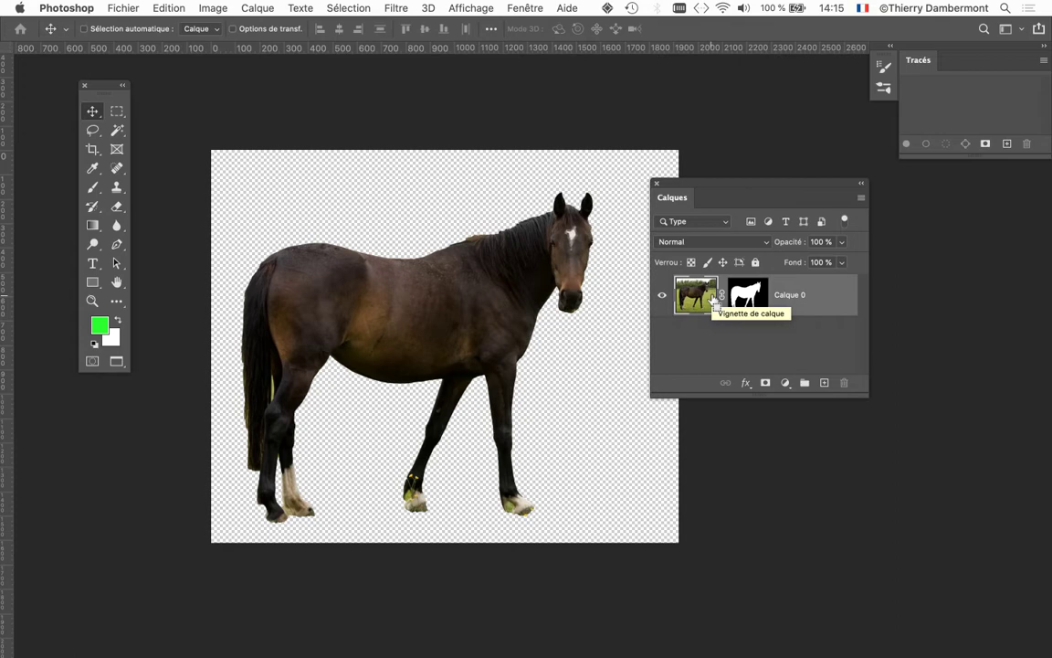
Step: Open street-view.psd from Finder and examine the horse layer's image and mask thumbnails
key(super+Tab)
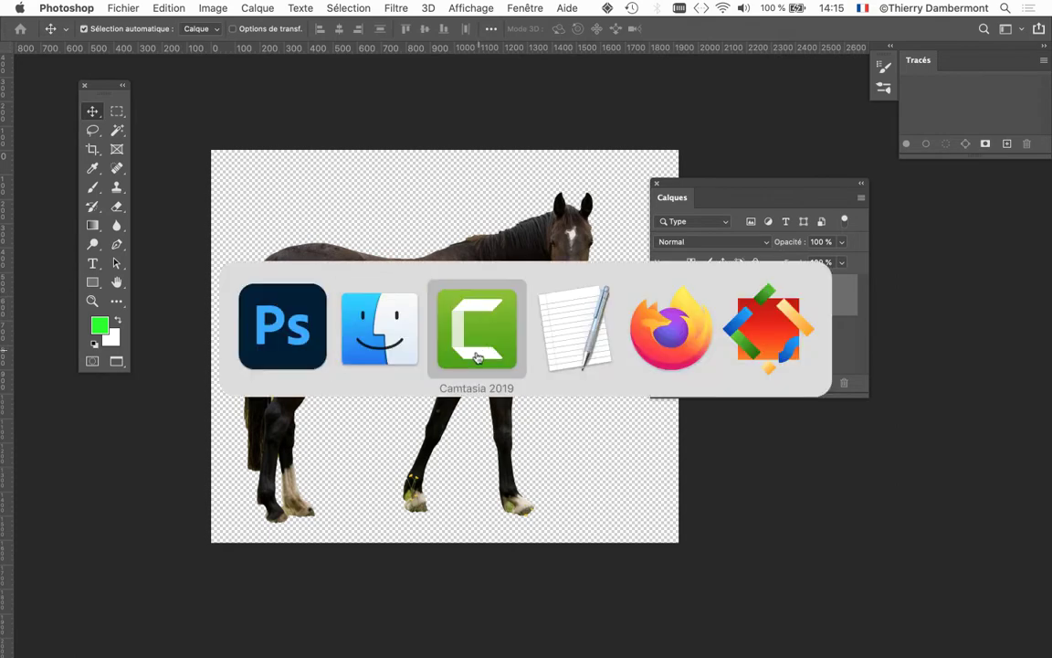
click(390, 345)
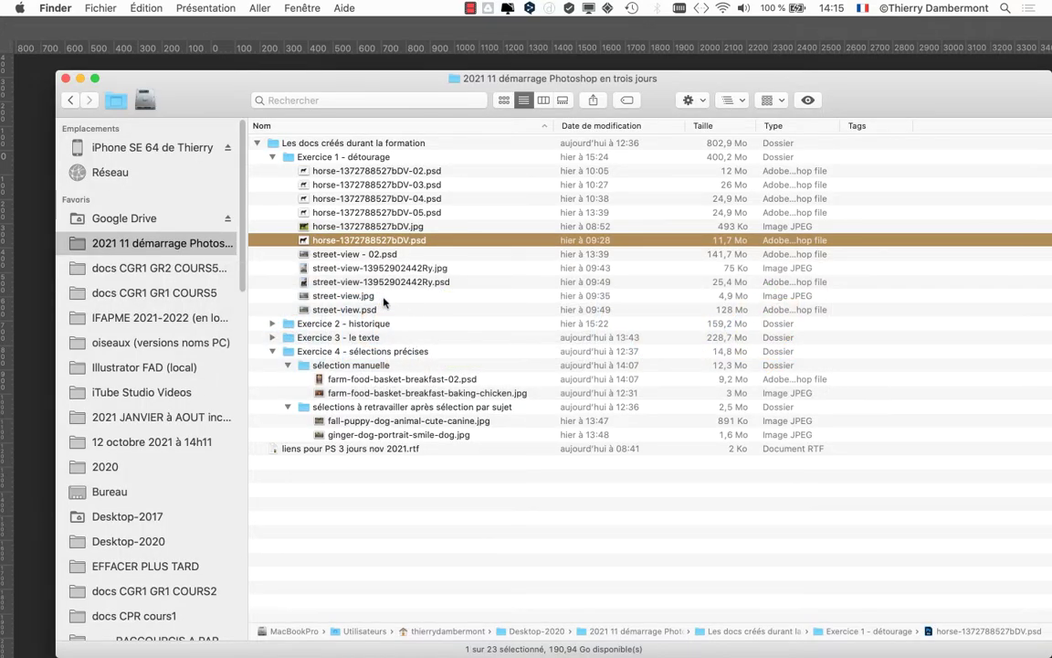
double_click(388, 309)
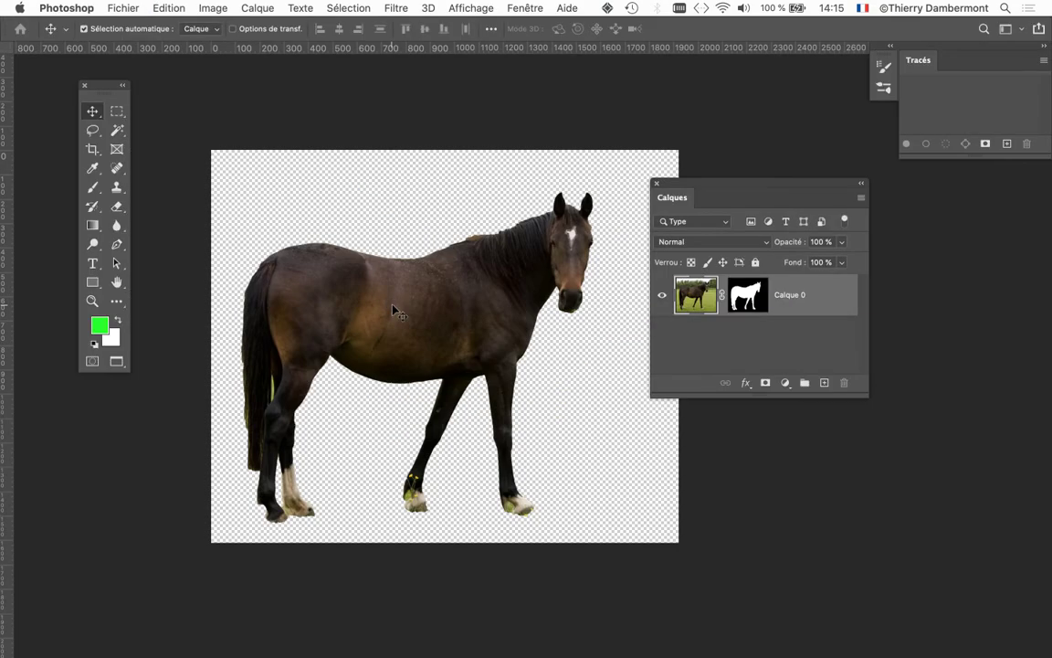
scroll(562, 326, up, 3)
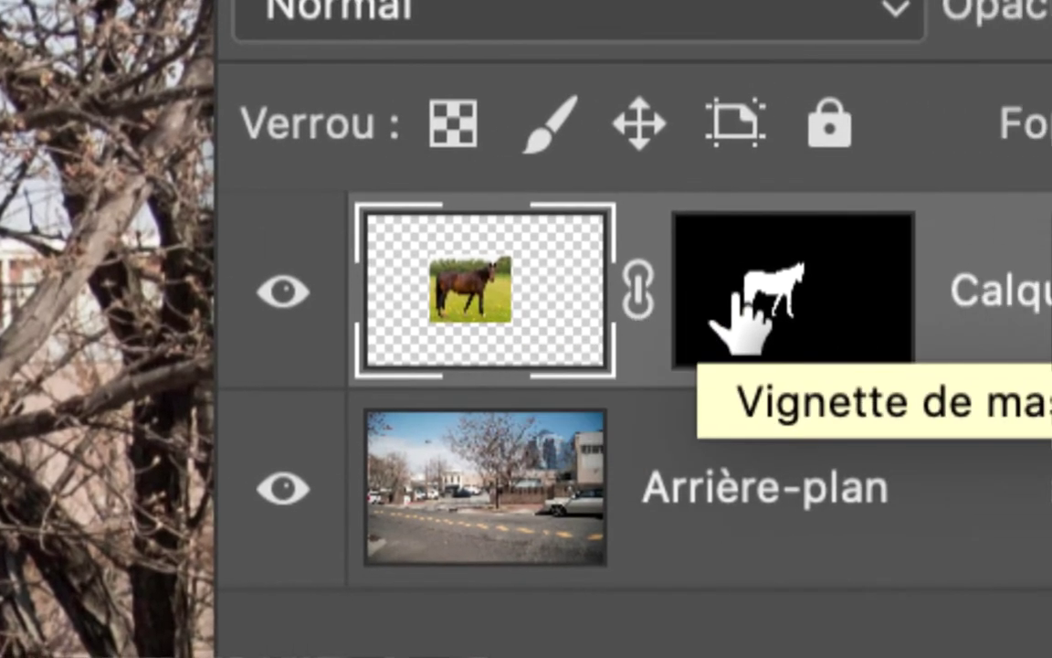
click(915, 297)
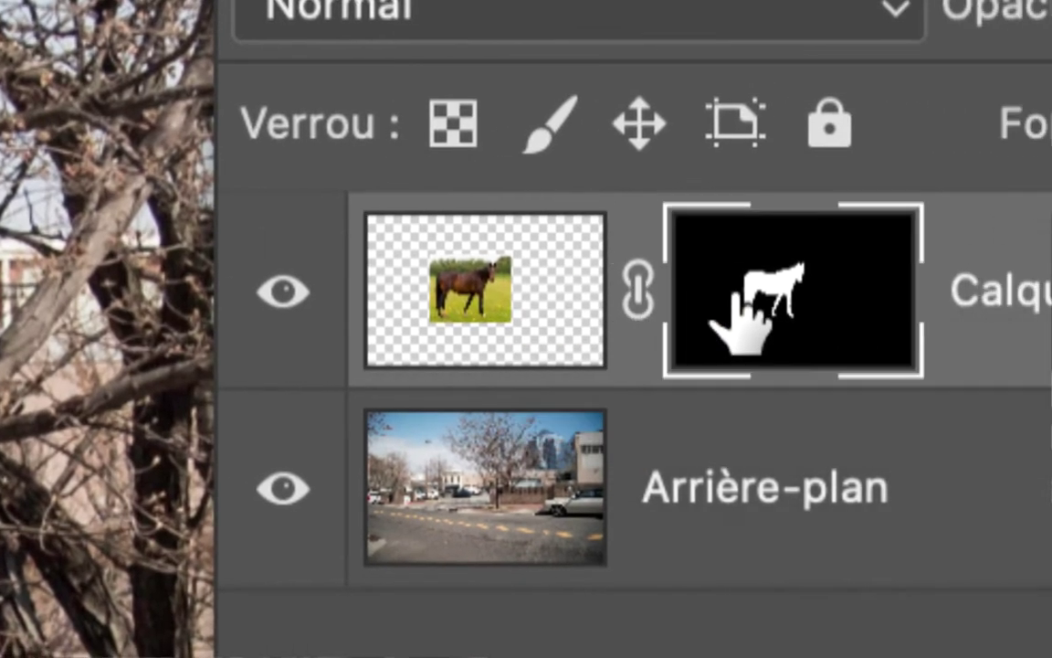
click(732, 297)
click(936, 277)
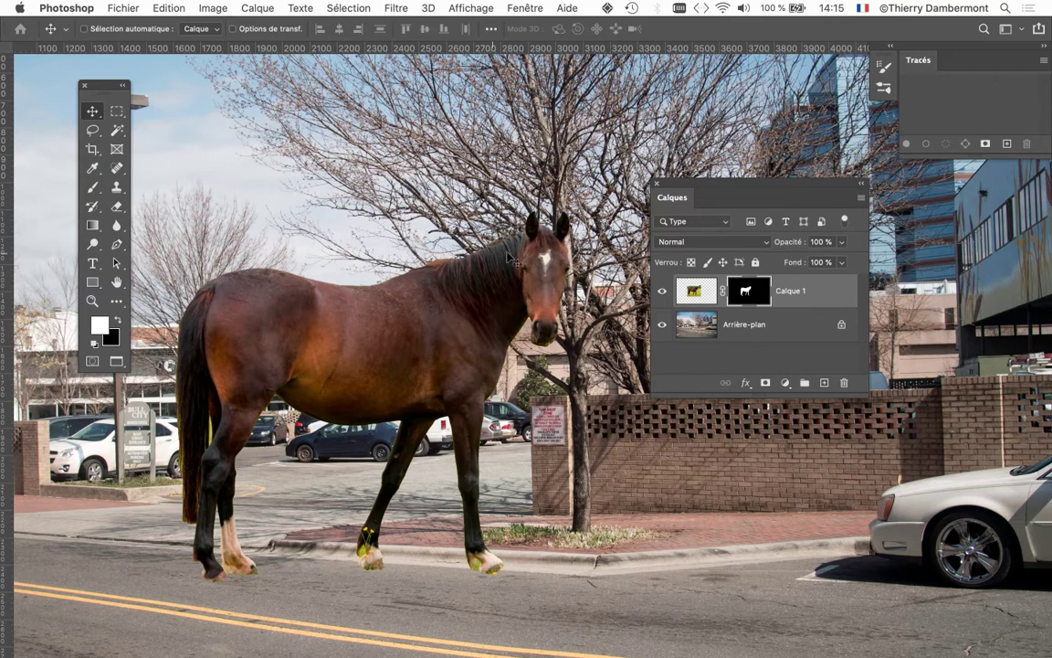
Step: Close street-view.psd and the horse document to return to the egg cup image
key(super+w)
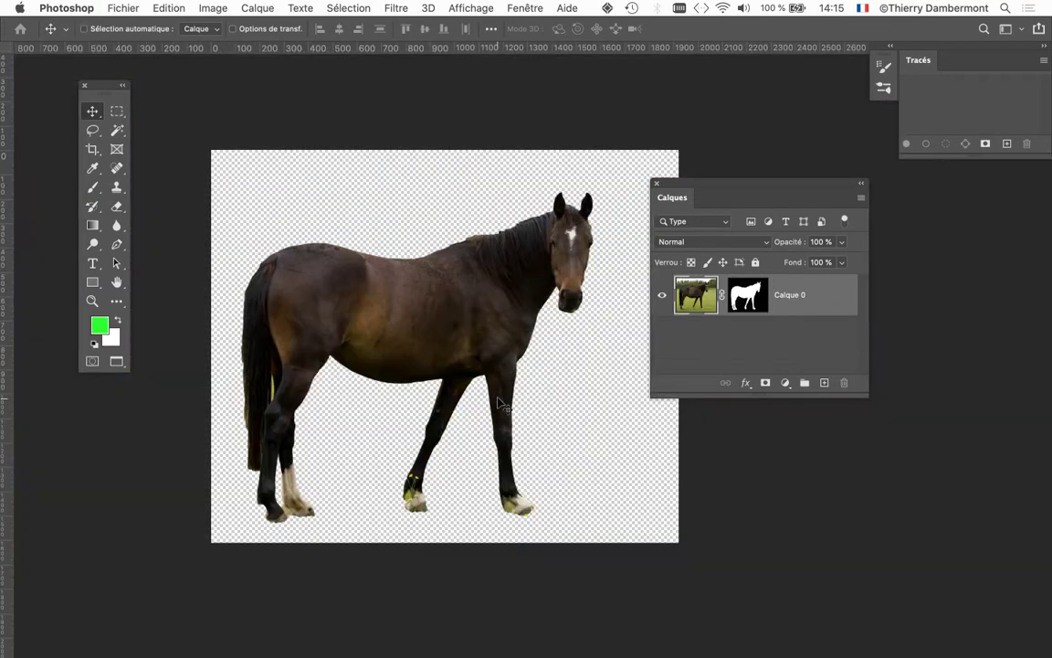
key(super+w)
drag(490, 347, 368, 303)
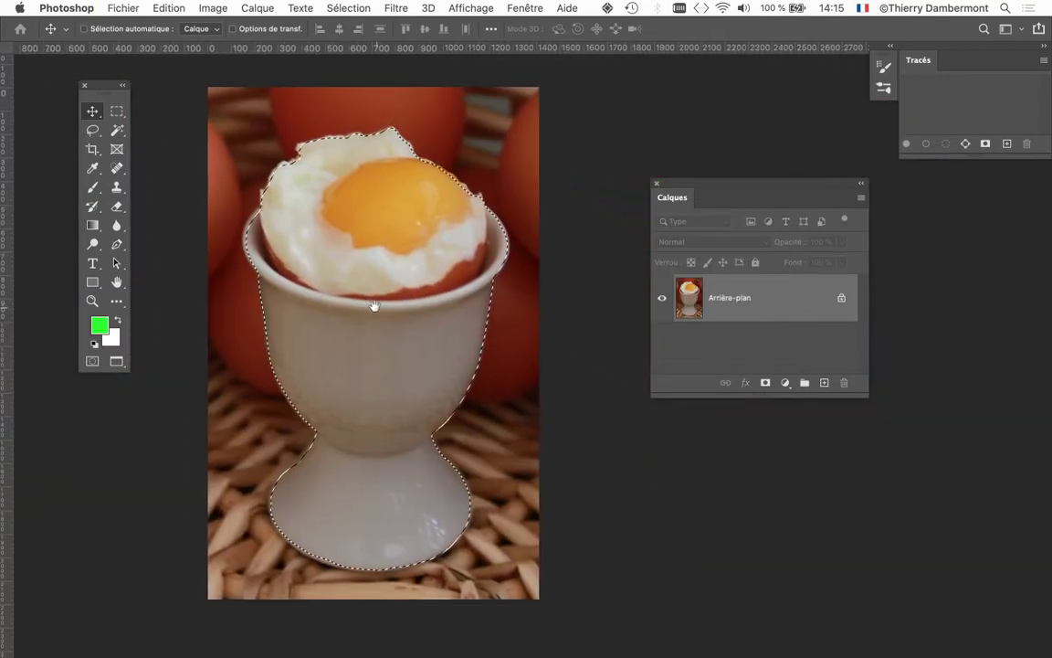
Step: Display the Channels panel again and arrange it and the Layers panel clear of the egg cup image
drag(699, 186, 659, 157)
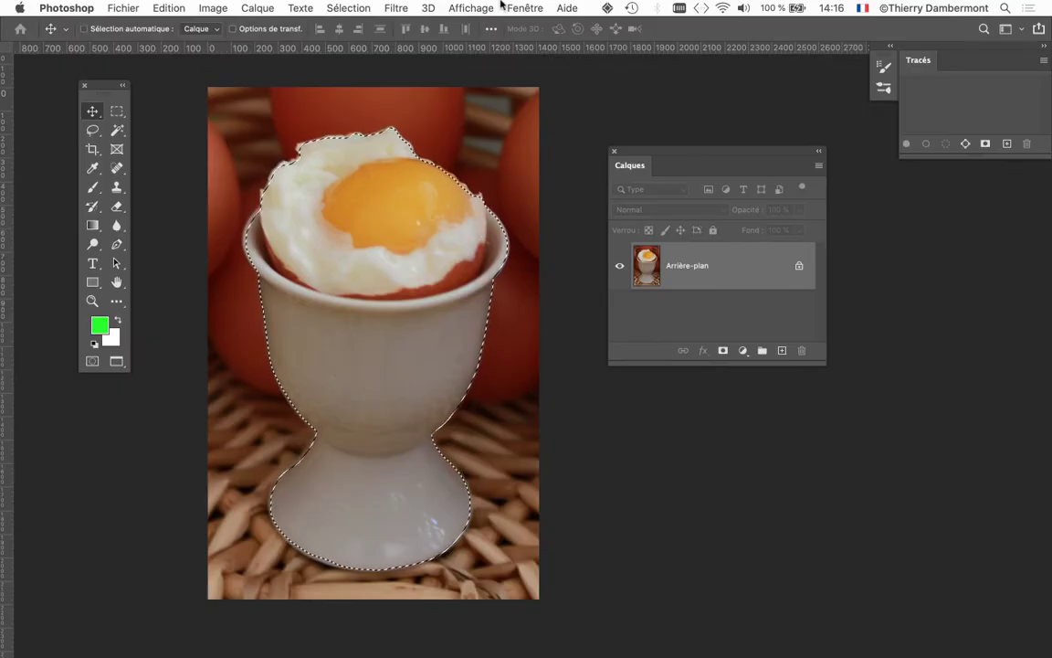
click(513, 7)
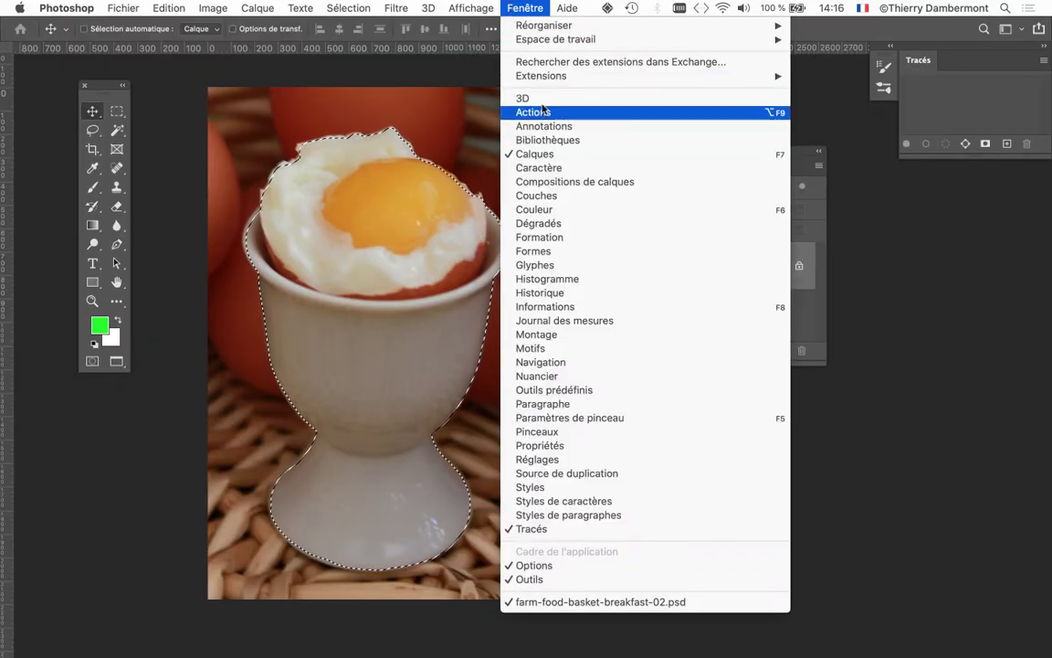
click(565, 199)
drag(749, 141, 469, 145)
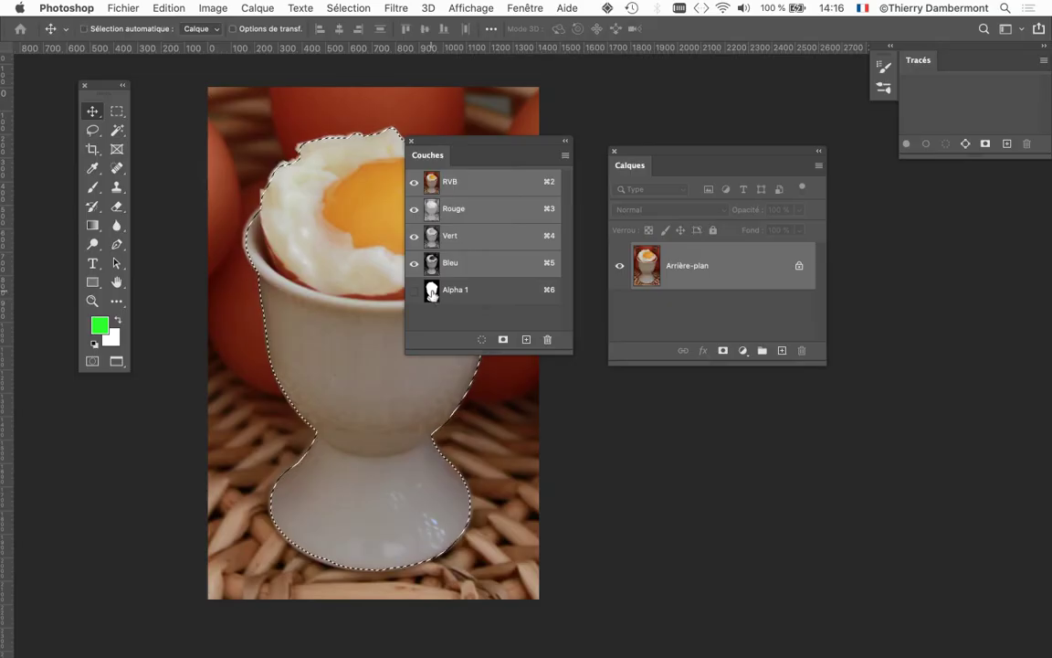
drag(445, 149, 869, 482)
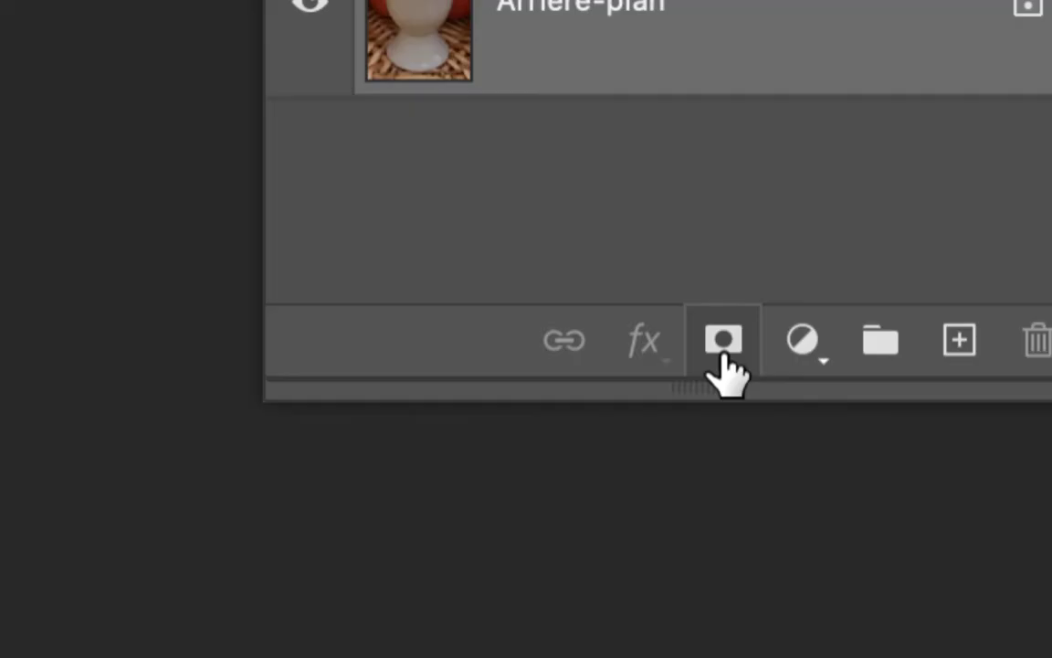
Step: Add a layer mask to the egg cup layer from the active selection and make the layer image active
click(723, 366)
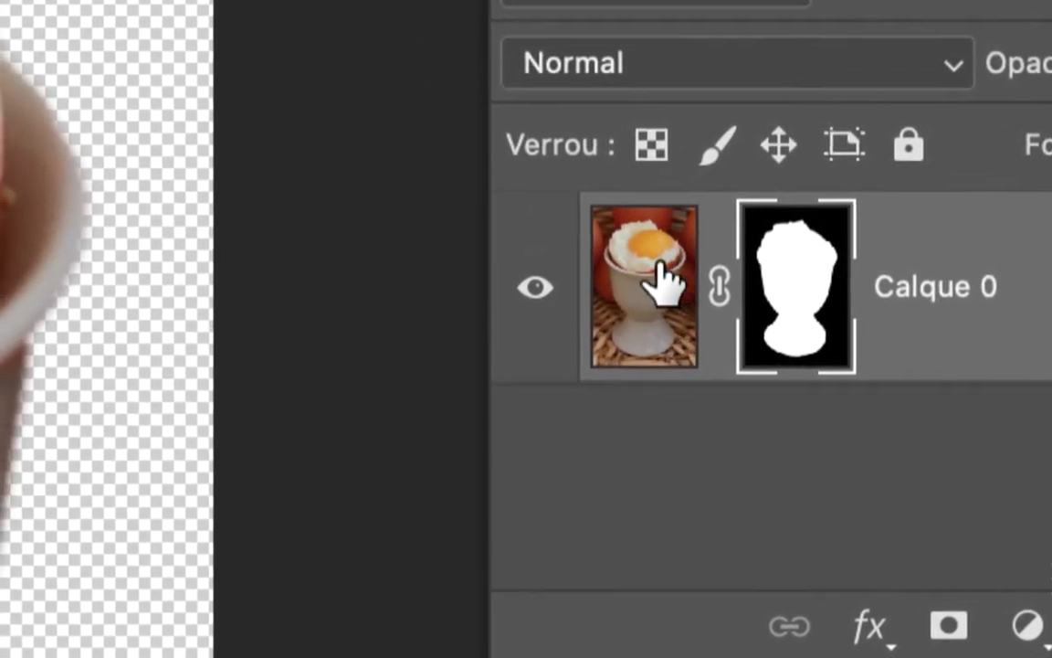
click(644, 255)
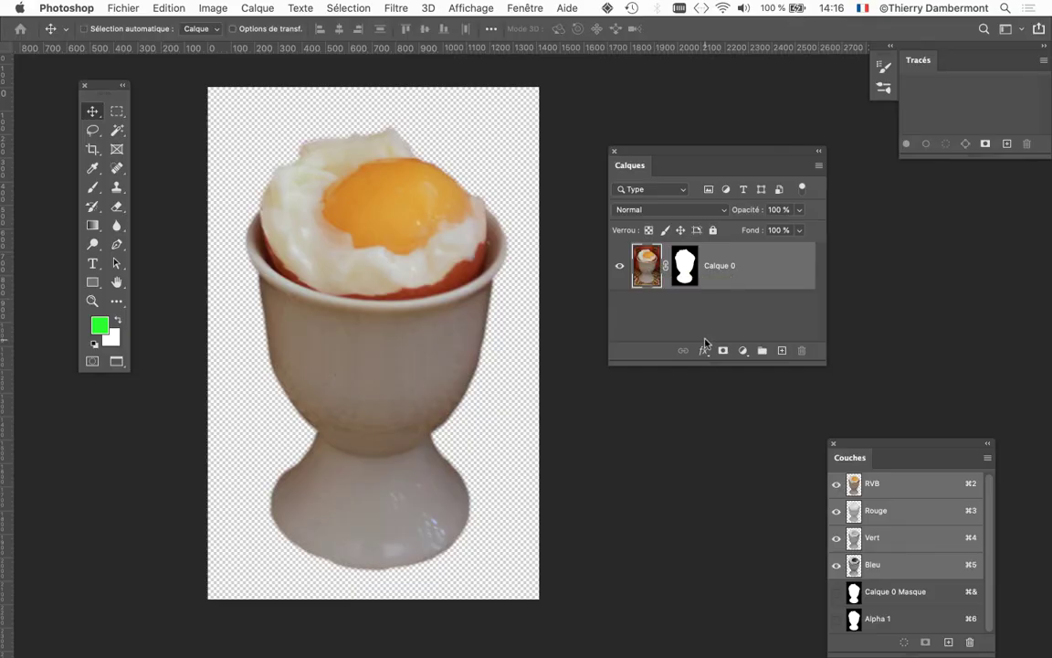
Step: Show the egg cup document in a standard window, then switch to Finder and open street-view.psd
key(f)
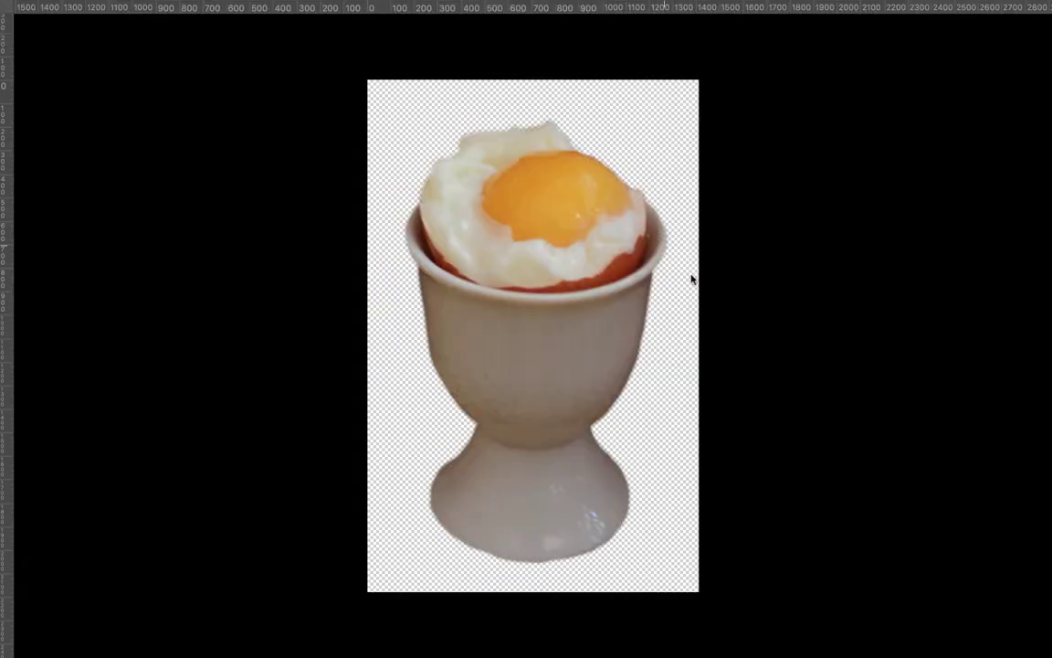
key(f)
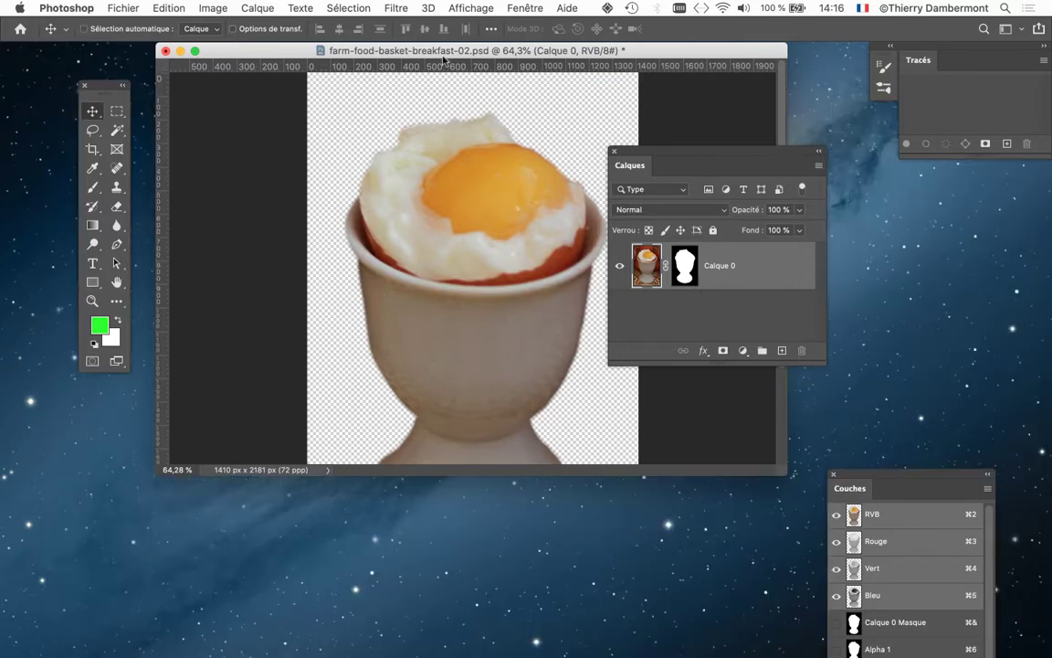
key(super+Tab)
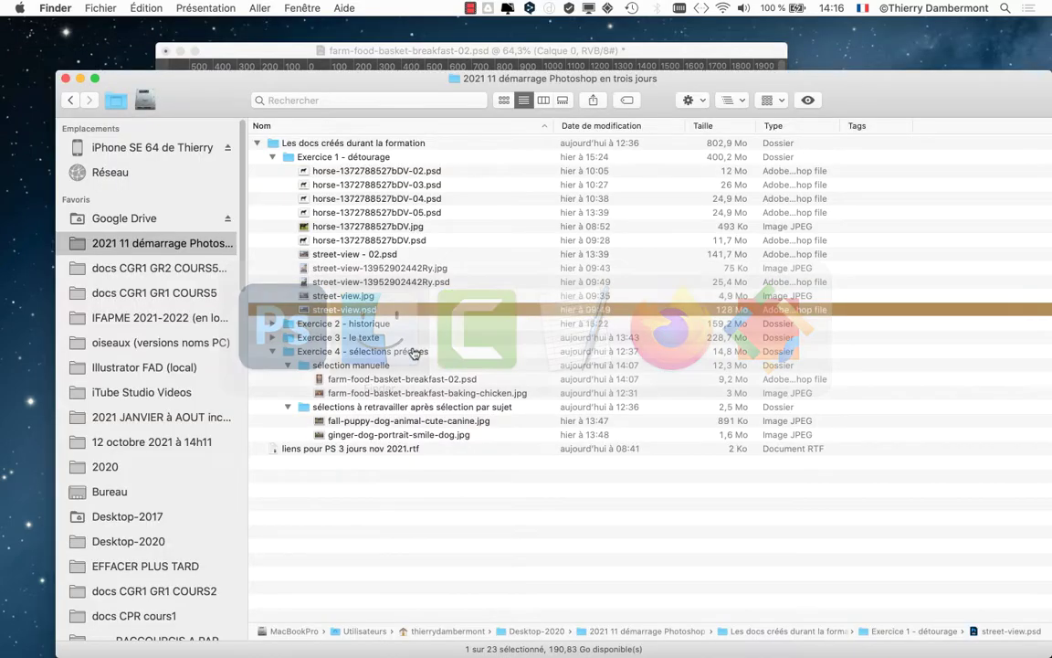
double_click(417, 313)
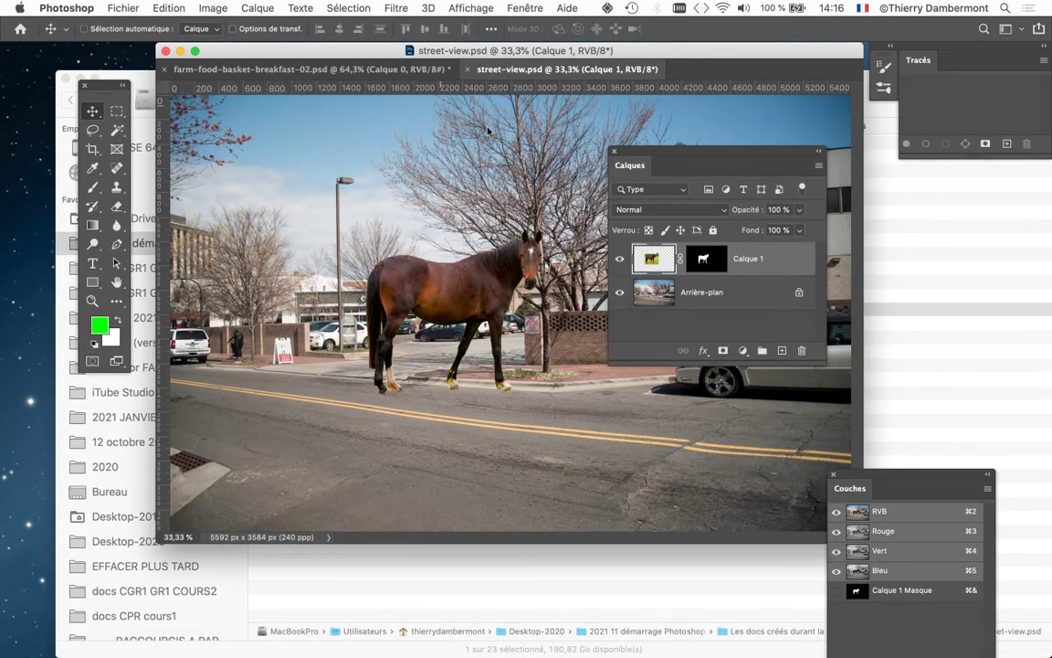
Step: Copy the masked egg cup layer into street-view.psd, place it in the left foreground beside the horse, and lengthen the Layers panel
click(292, 70)
click(654, 268)
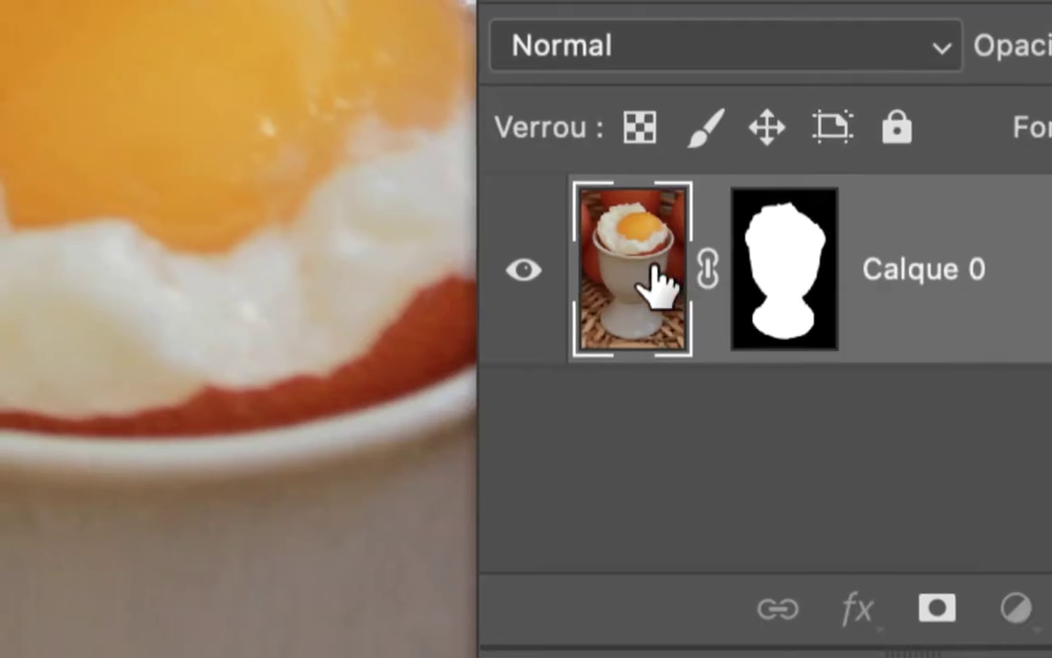
drag(654, 274, 1037, 80)
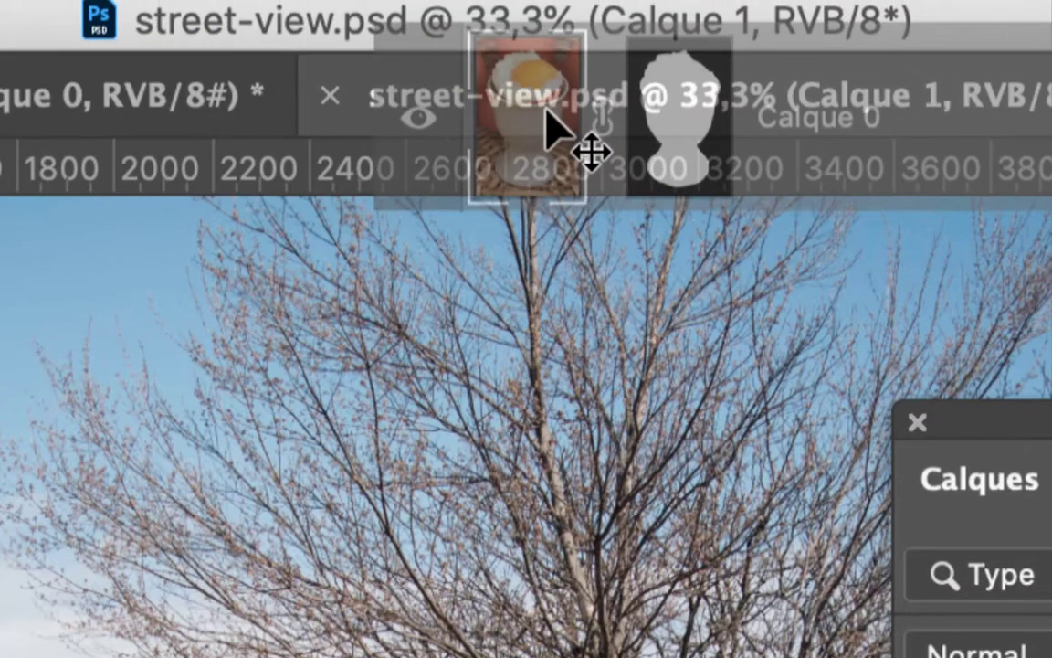
drag(546, 112, 515, 308)
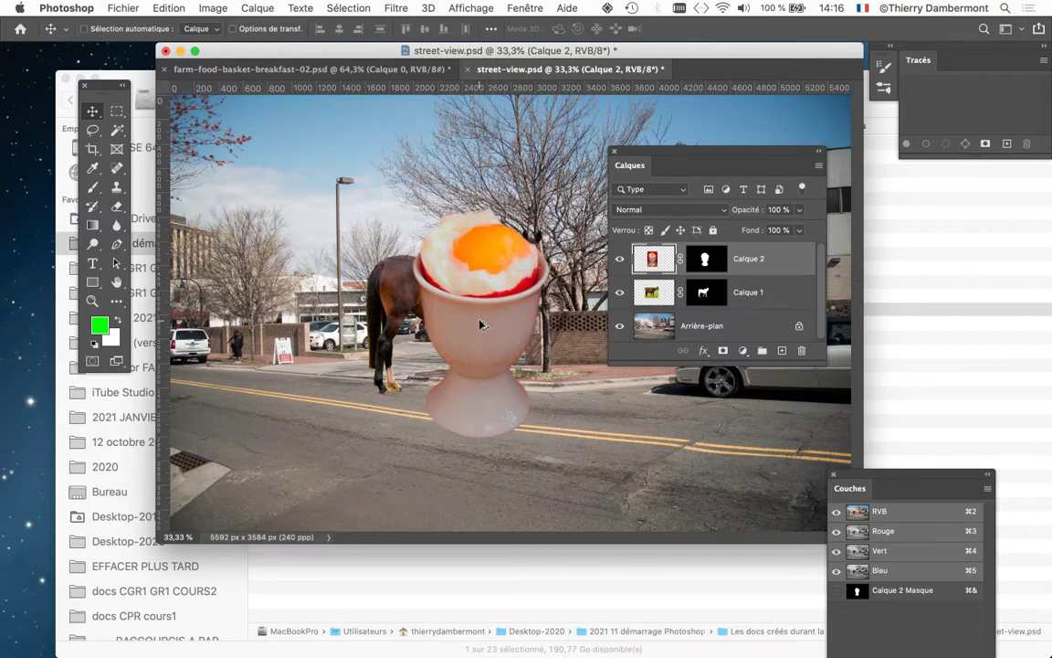
drag(453, 327, 284, 404)
drag(764, 362, 763, 445)
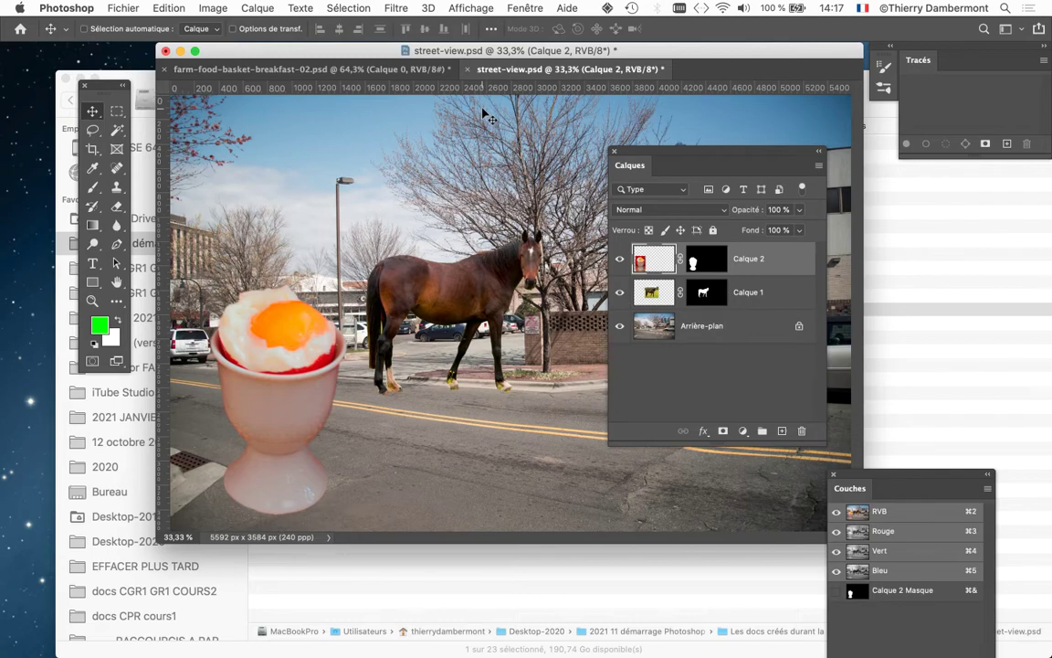
Step: Save the masked egg cup document as farm-food-basket-breakfast-03.psd in the sélection manuelle folder, in Photoshop format with layers and alpha channels
click(226, 69)
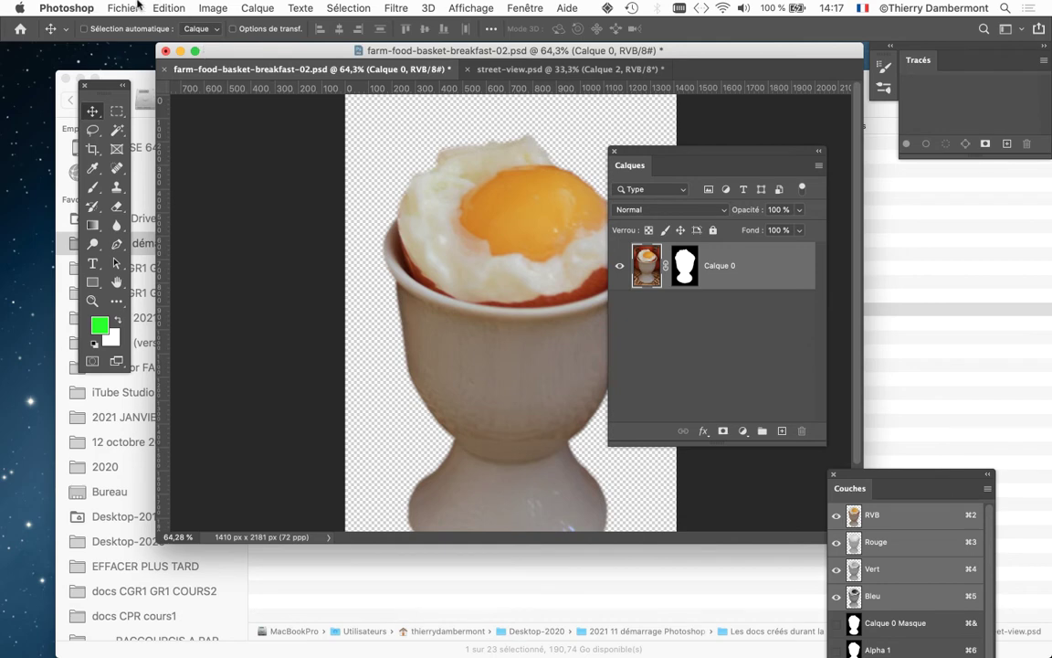
click(137, 8)
click(228, 171)
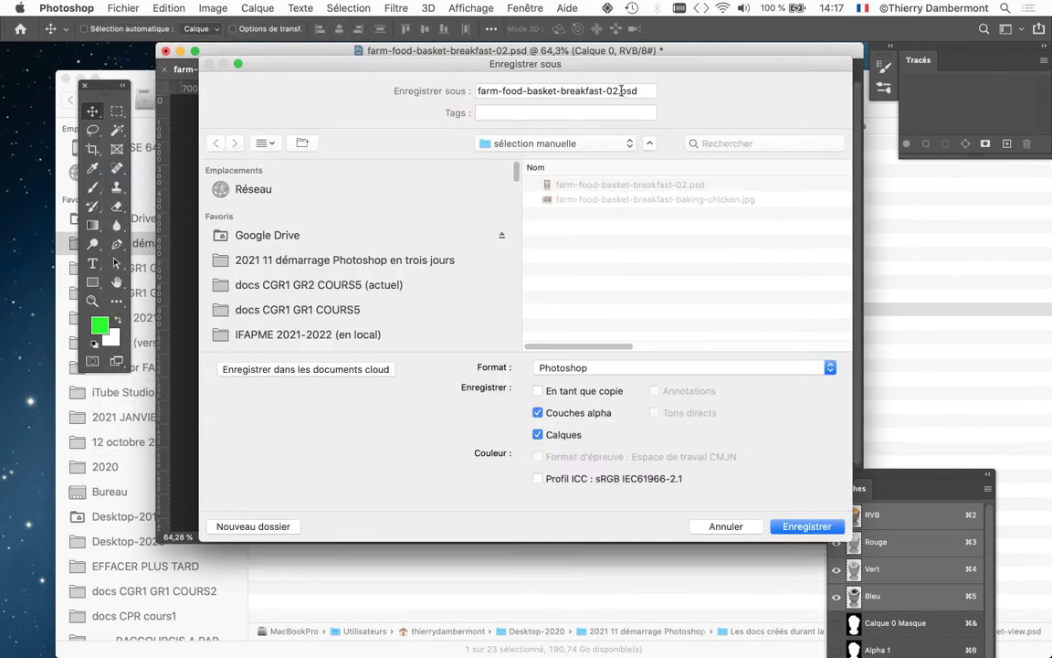
click(620, 90)
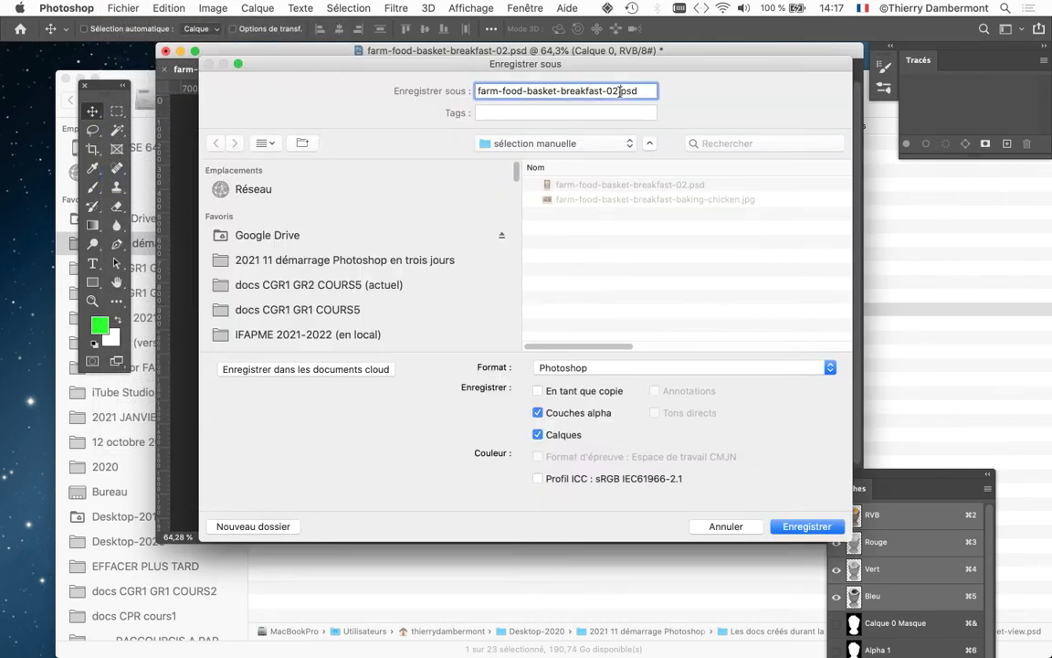
key(BackSpace)
text(3)
click(807, 527)
click(715, 95)
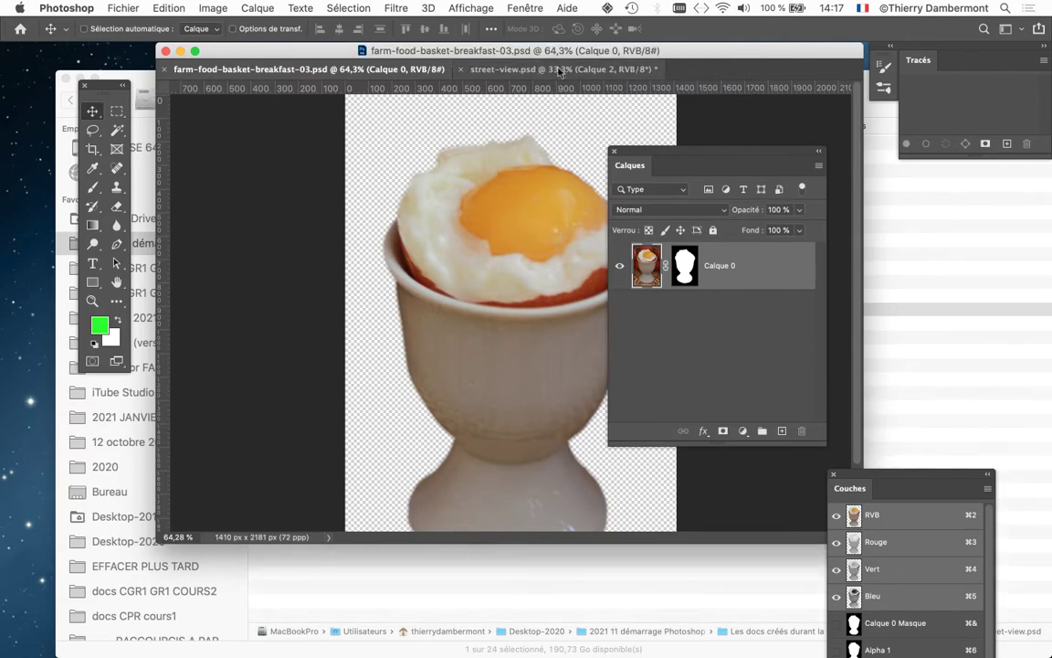
Step: Close street-view.psd without saving its changes
click(507, 72)
click(463, 73)
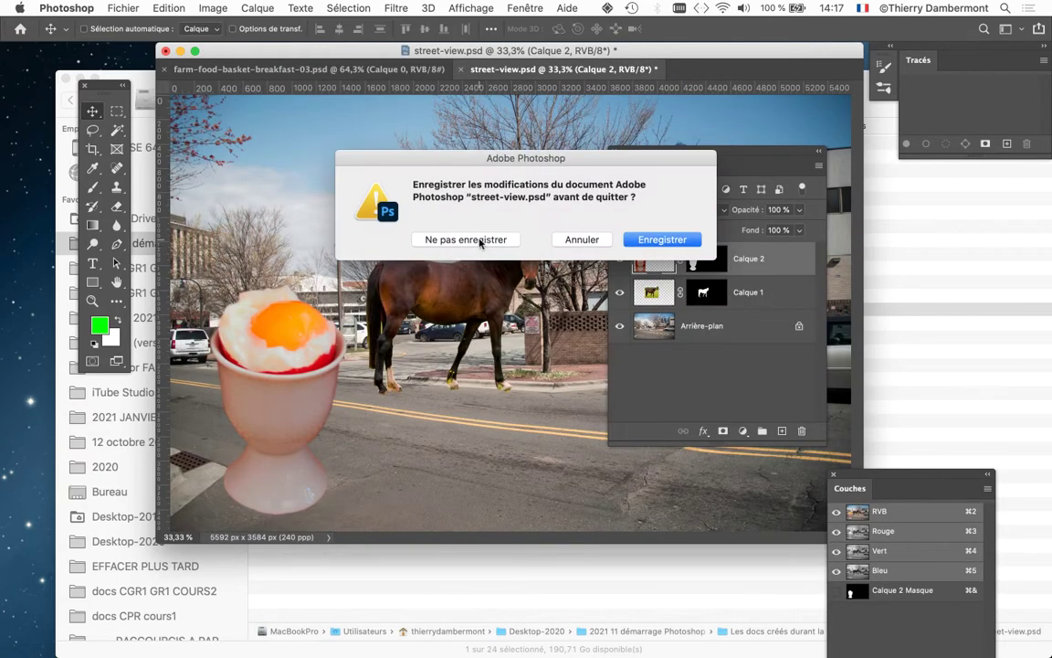
click(457, 237)
Step: Close farm-food-basket-breakfast-03.psd and minimize the home window
key(f)
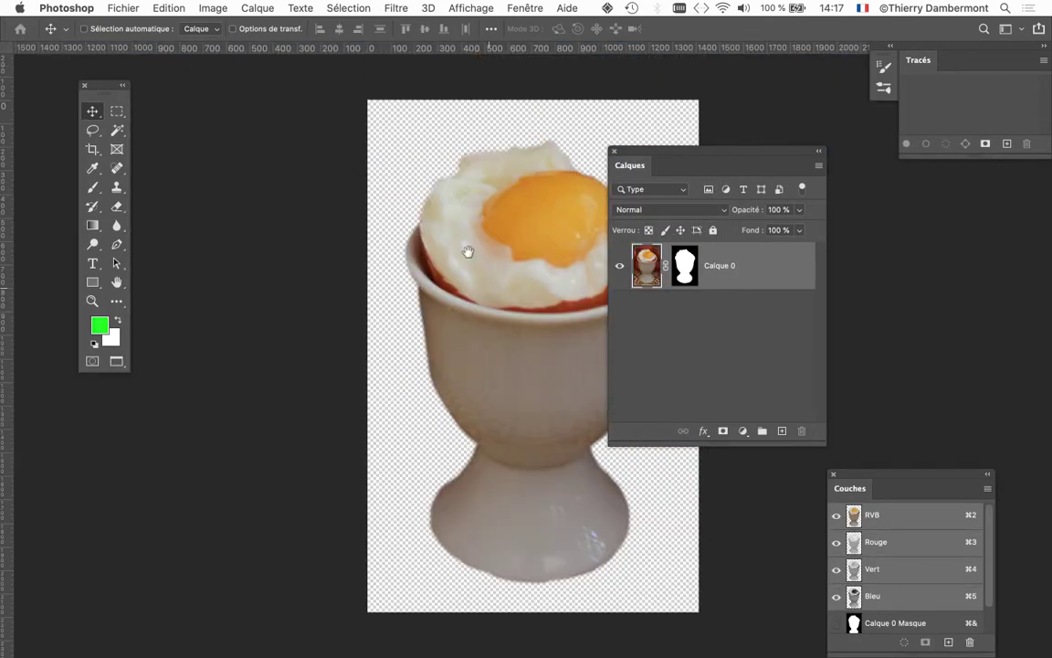
scroll(470, 251, right, 3)
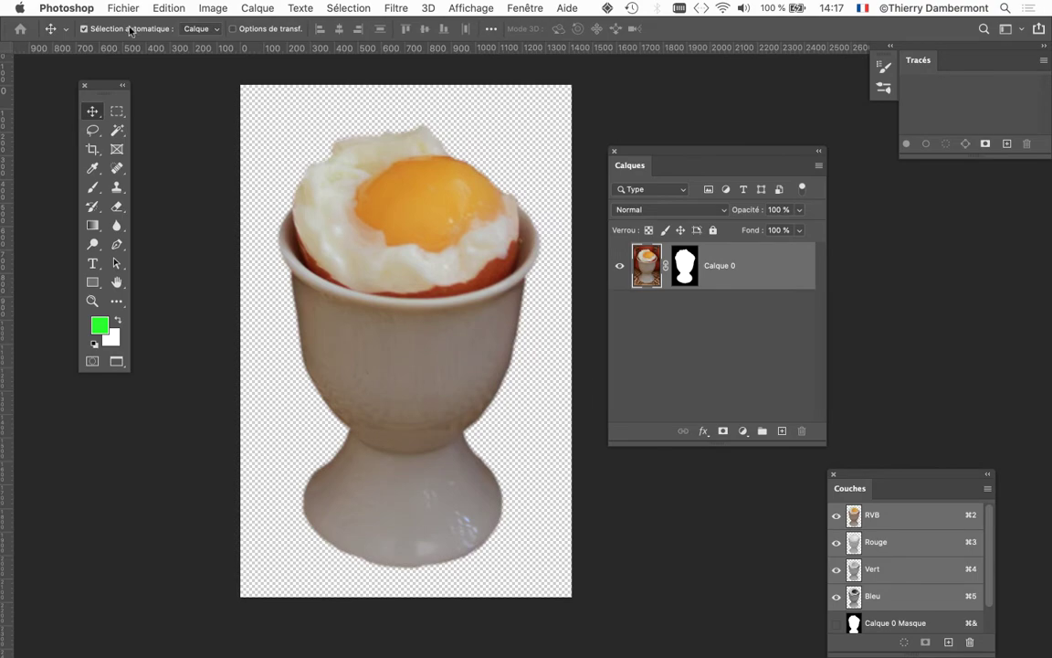
key(super+w)
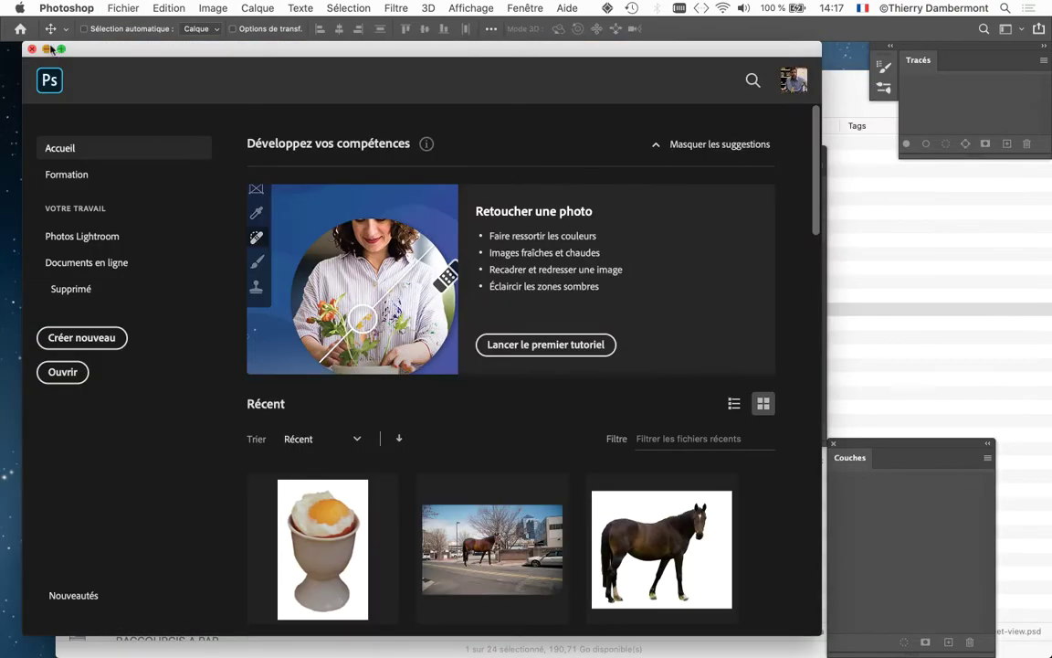
click(47, 48)
Step: Open the original farm-food-basket-breakfast-baking-chicken.jpg from the sélection manuelle folder in Photoshop
key(super+Tab)
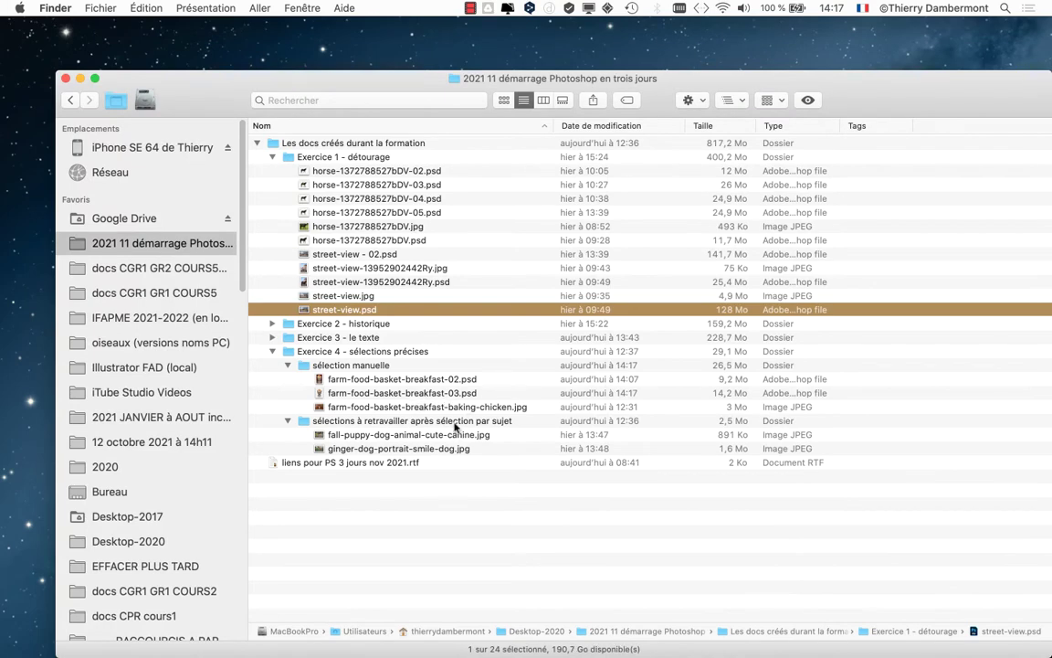
click(463, 406)
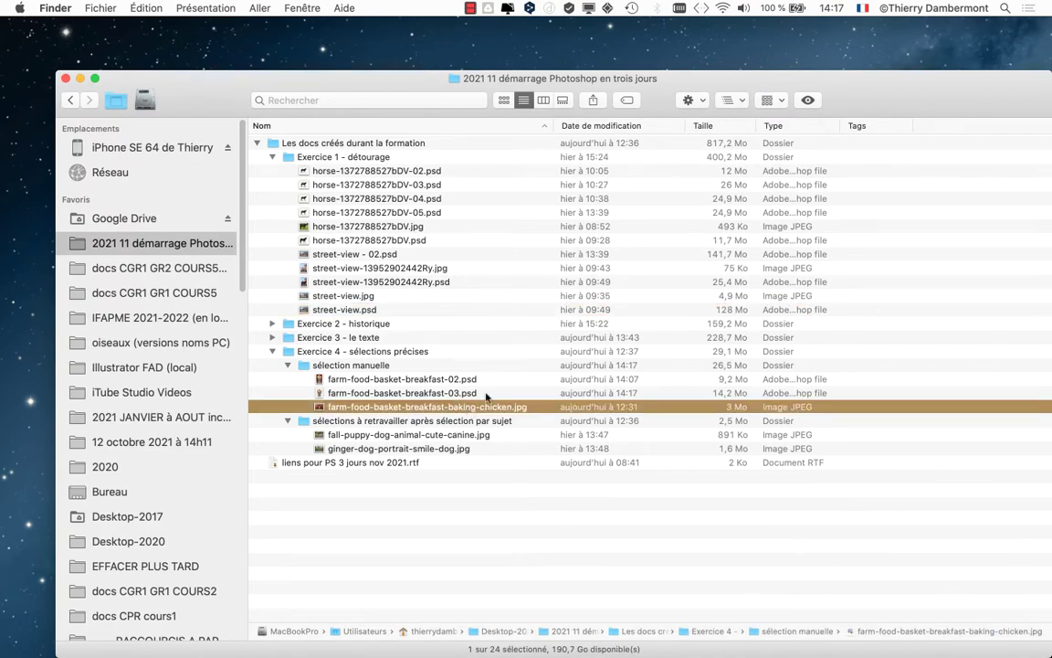
key(super+Tab)
click(123, 8)
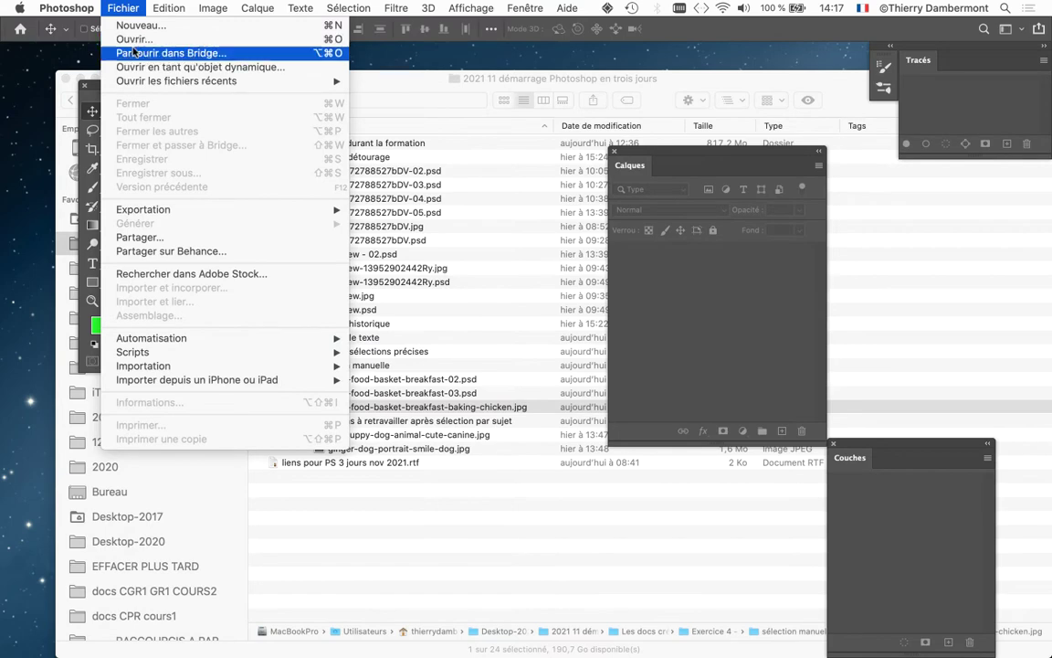
mouse_move(134, 81)
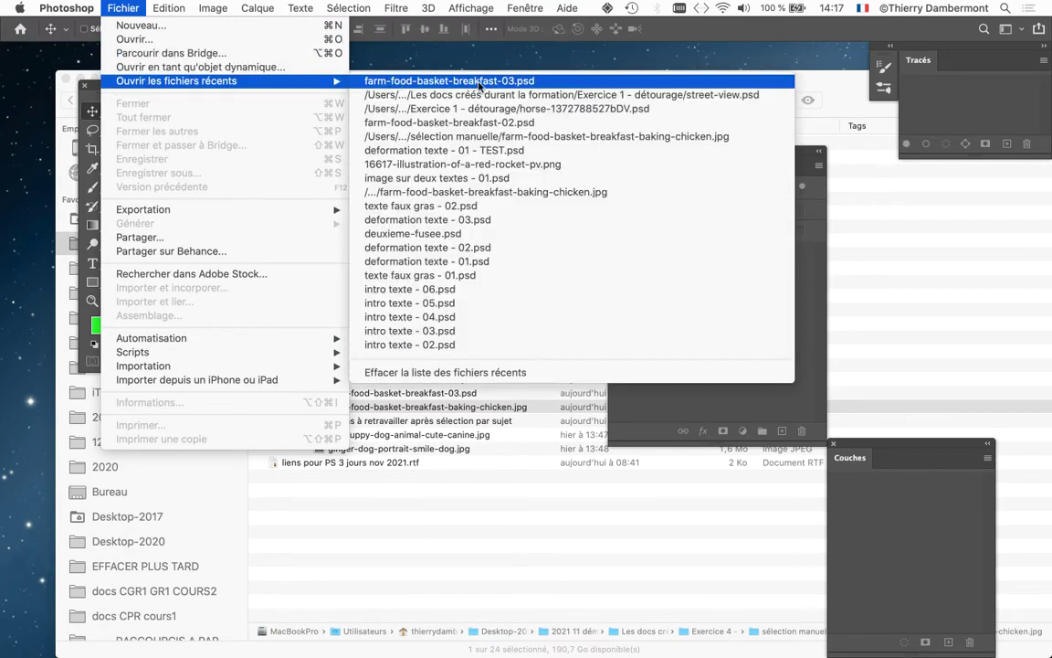
click(228, 40)
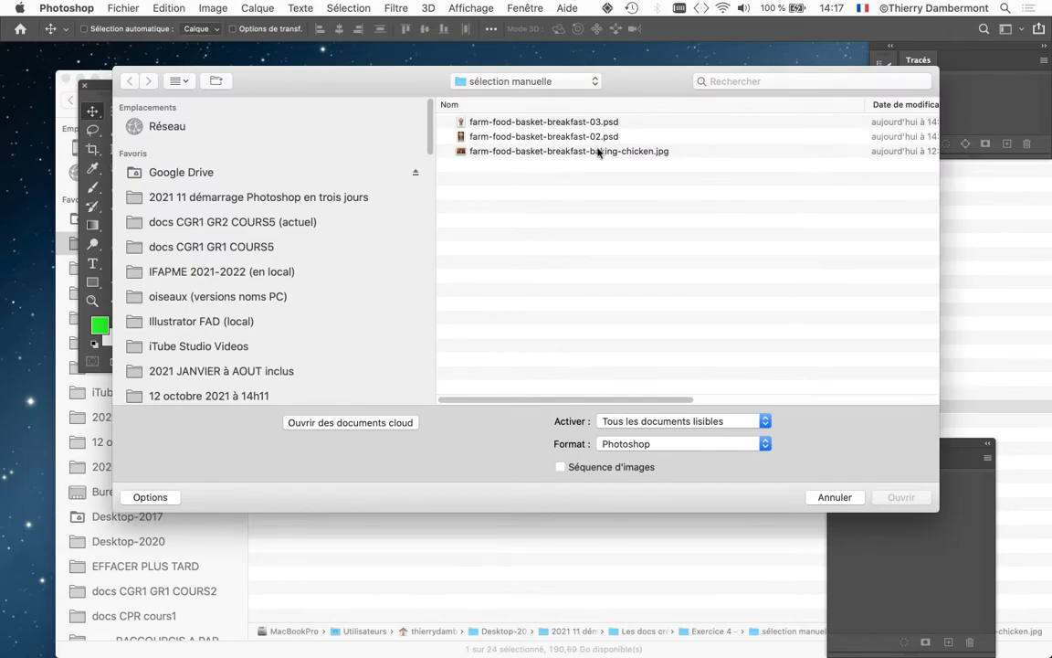
click(598, 152)
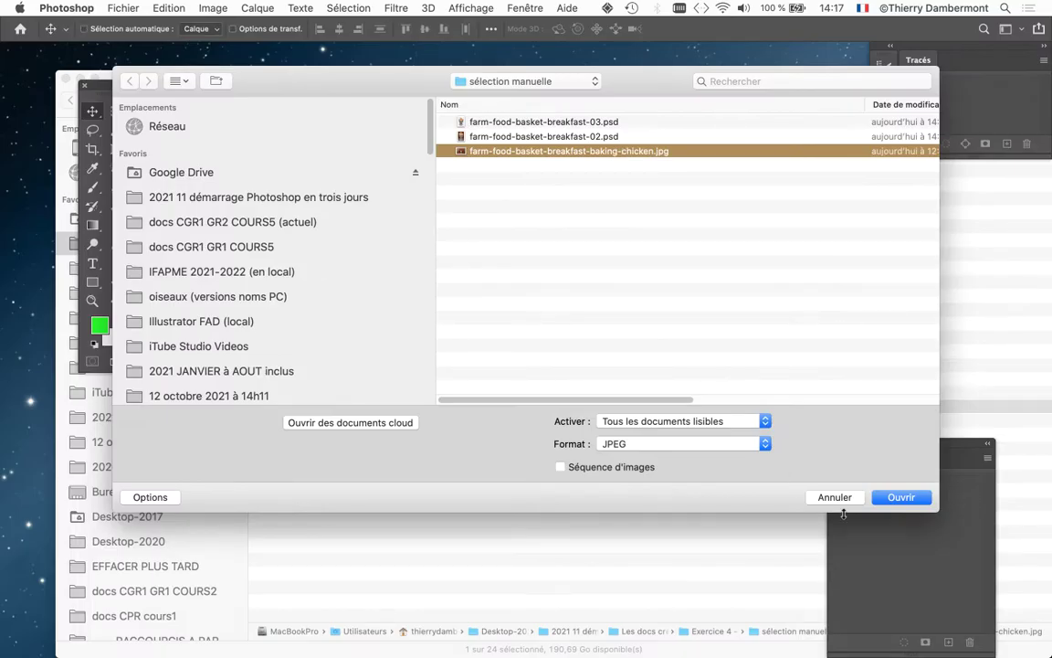
click(900, 497)
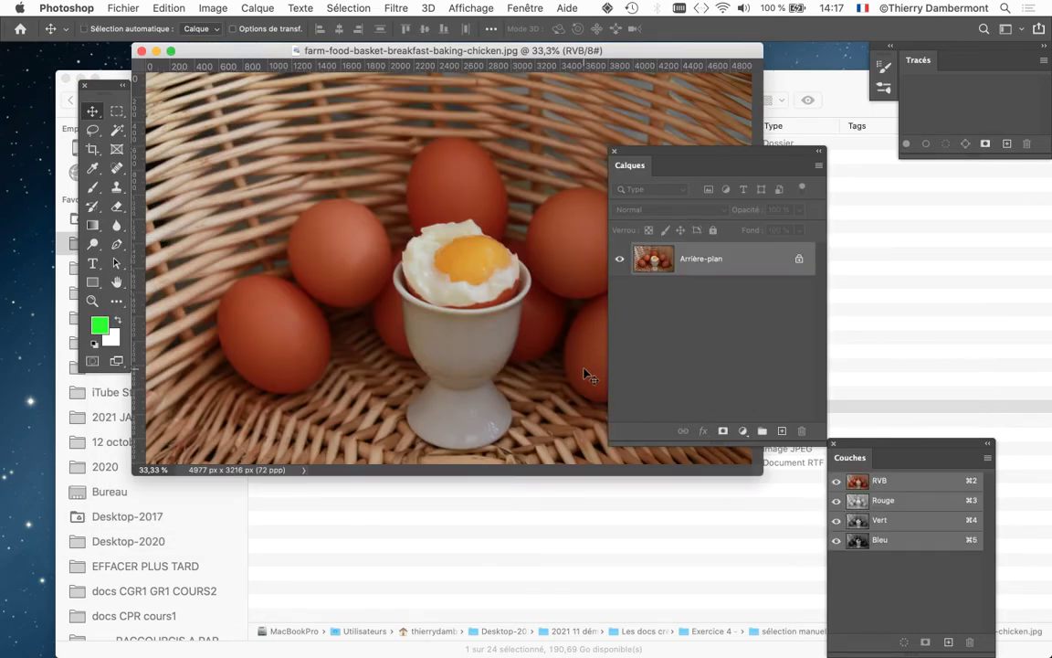
Step: Show the egg basket photo in full-screen mode with the menu bar and place the Layers panel clear of the image
key(f)
drag(394, 326, 261, 292)
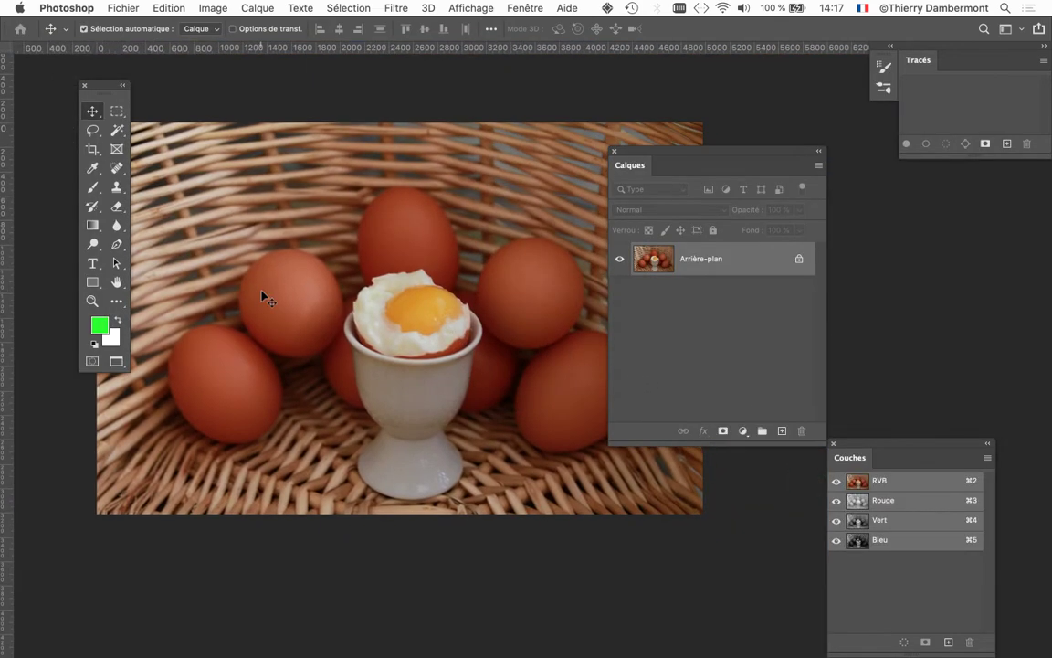
drag(665, 156, 807, 147)
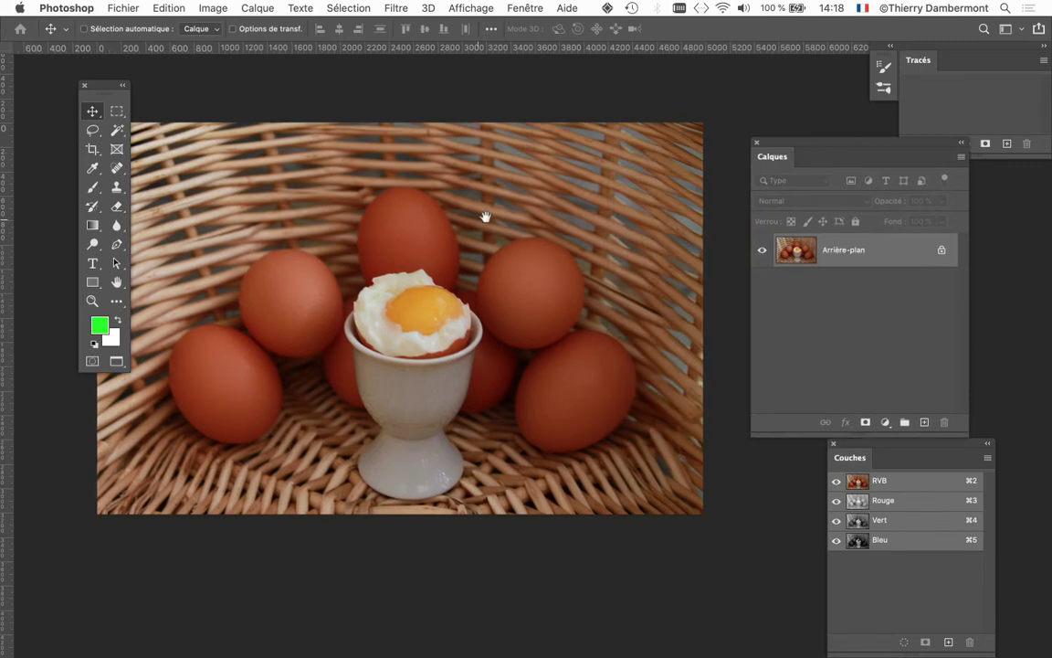
drag(484, 214, 493, 187)
Step: Move the tools clear of the photo and crop it tightly around the central egg cup, deleting the cropped pixels
click(92, 152)
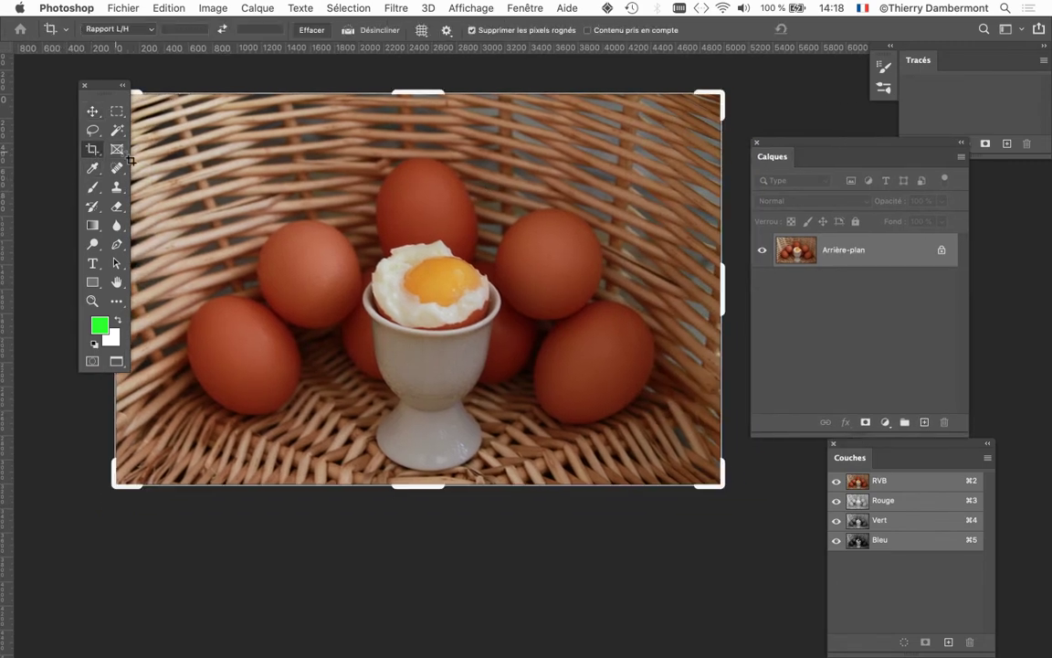
drag(95, 84, 223, 160)
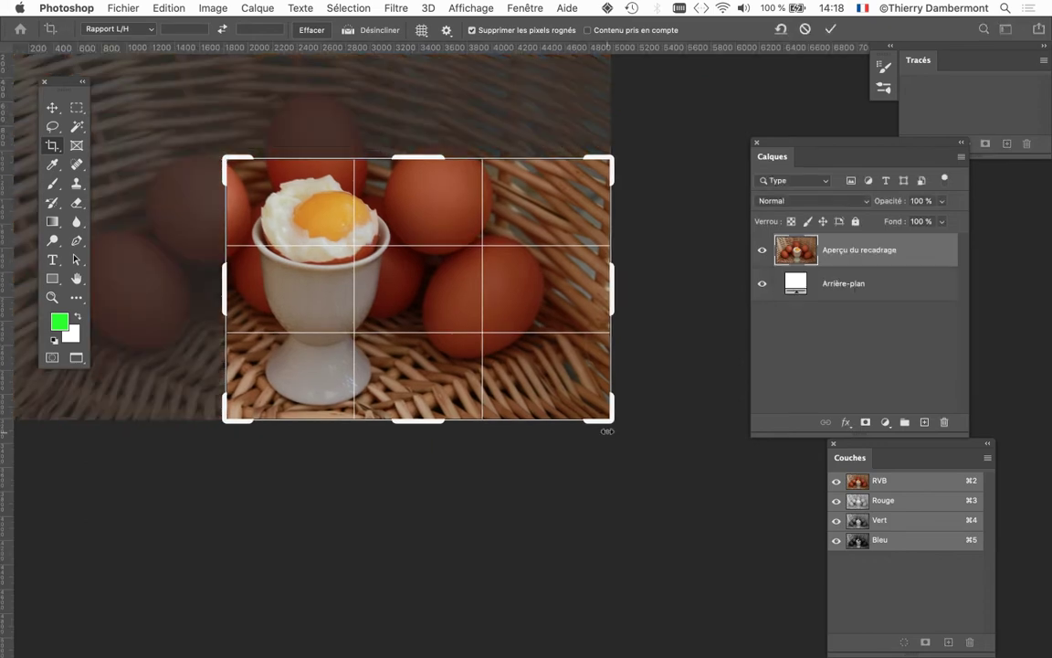
drag(606, 431, 520, 425)
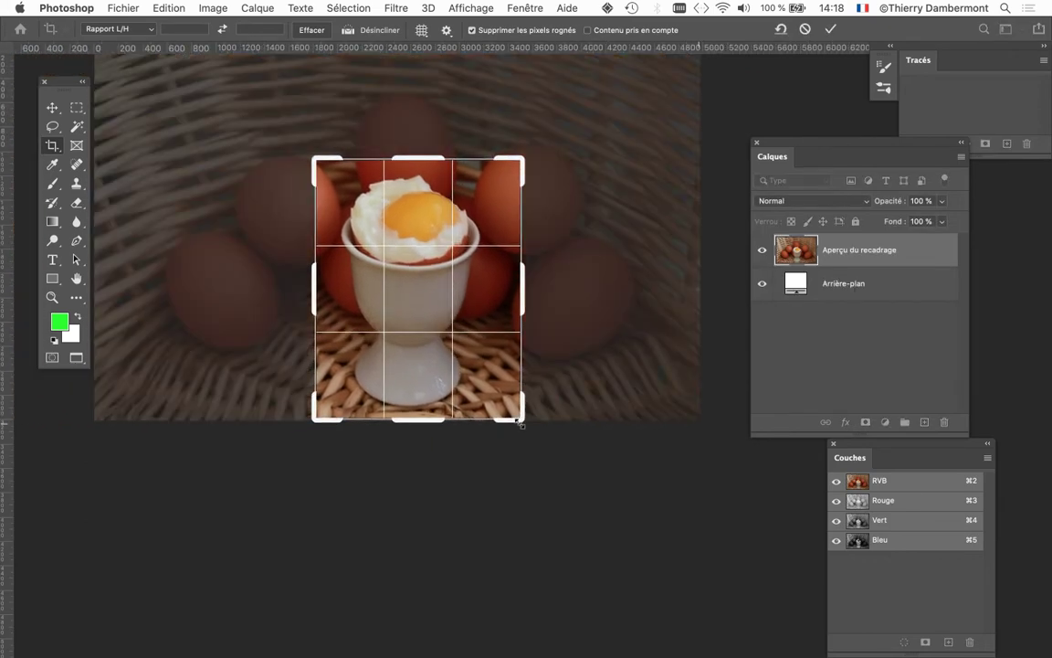
click(828, 30)
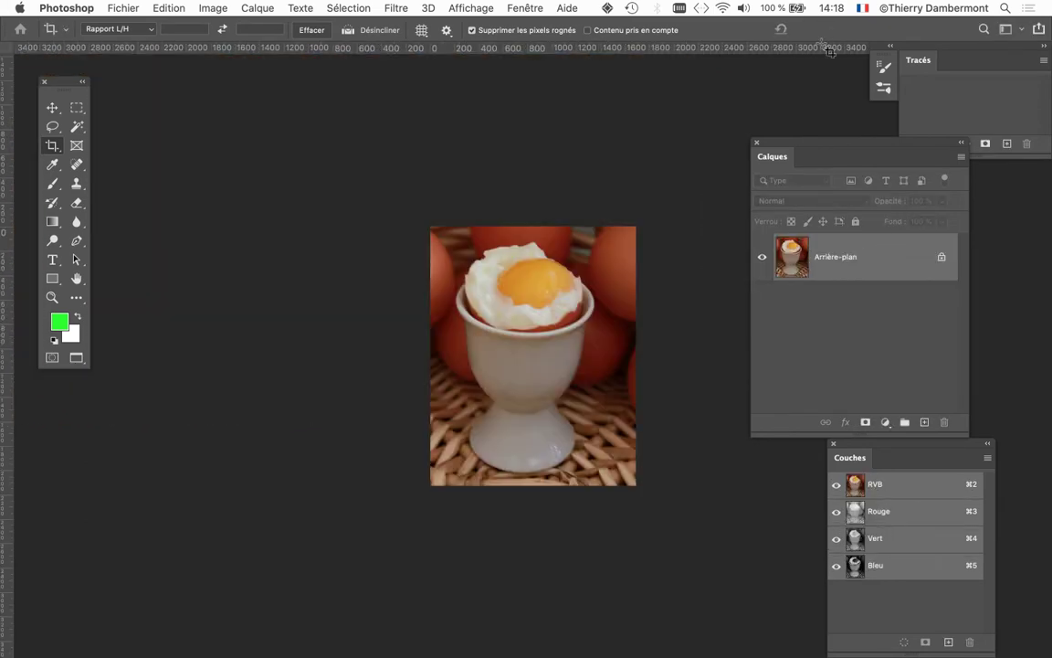
Step: Select the egg cup automatically with the Subject selection command and check the outline around its base
key(super+0)
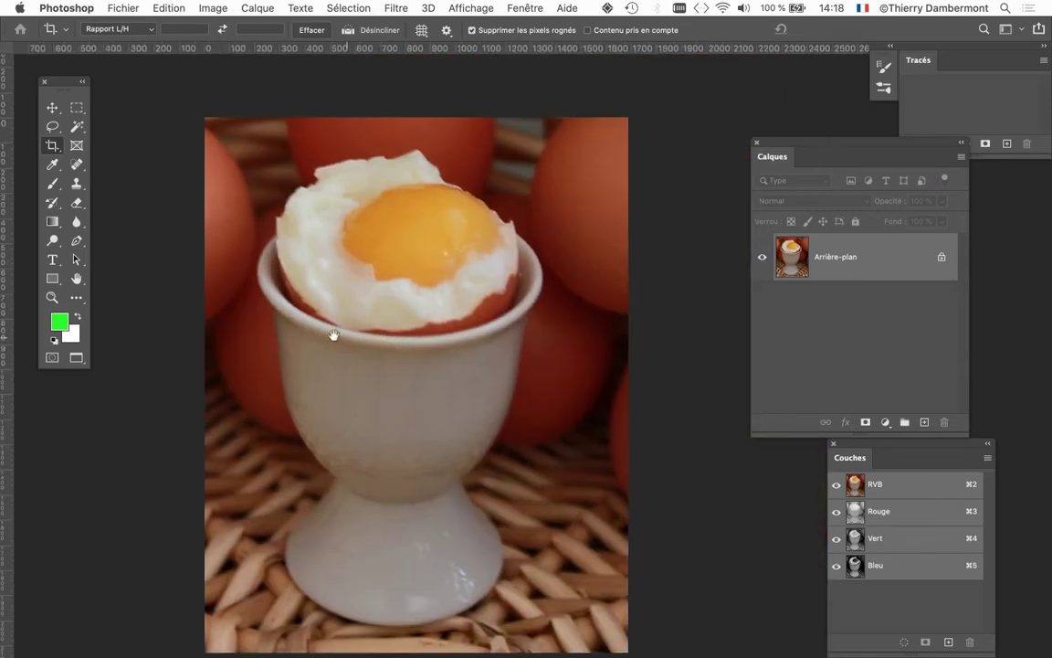
click(324, 10)
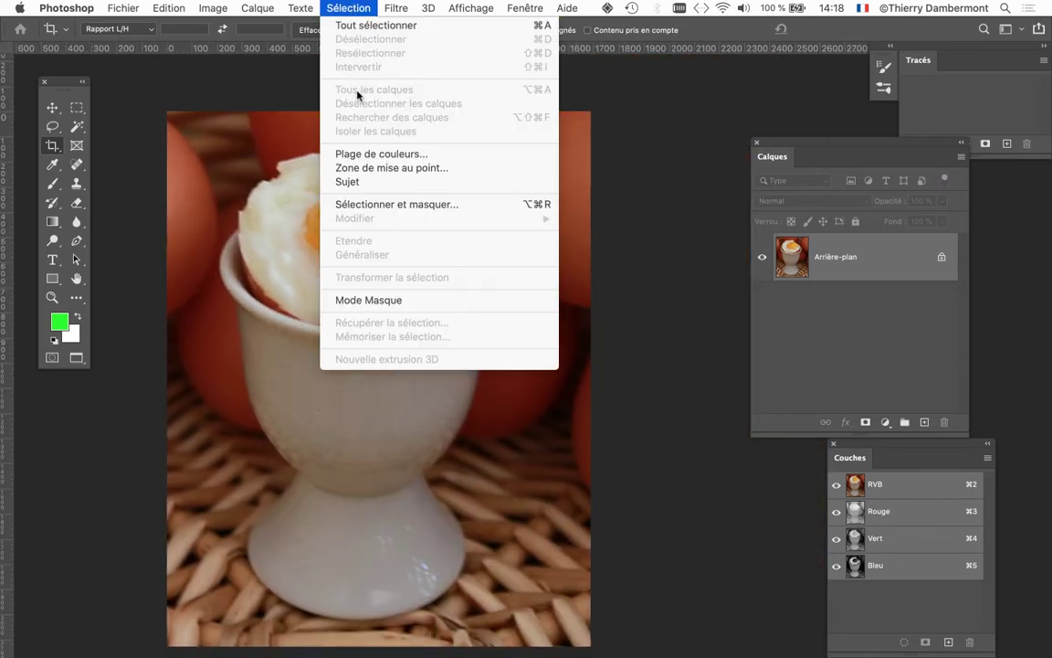
click(368, 180)
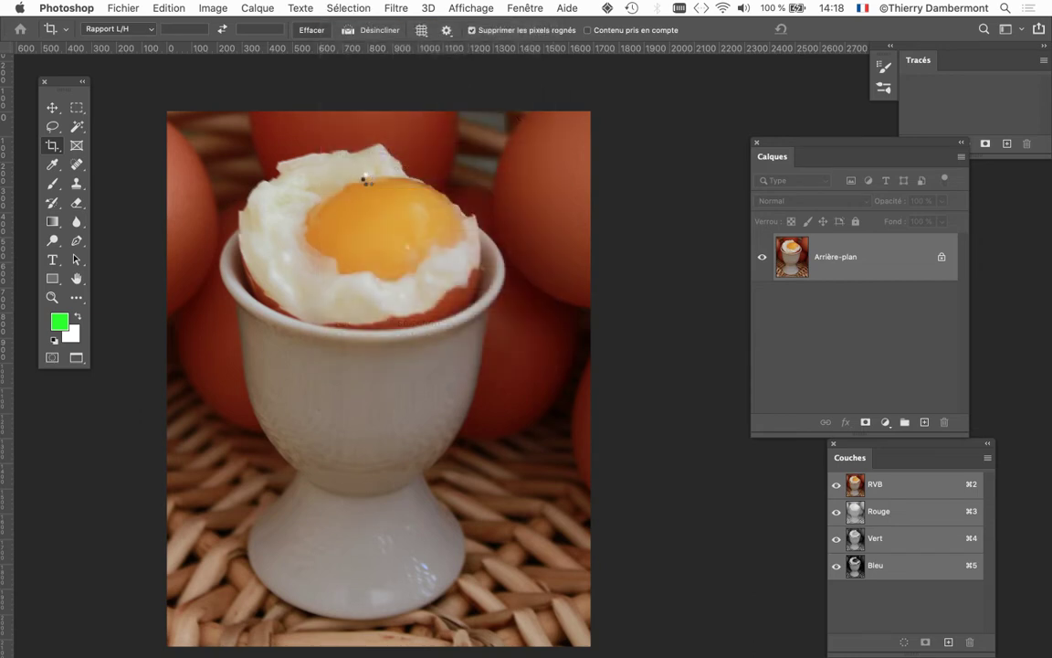
drag(375, 343, 401, 244)
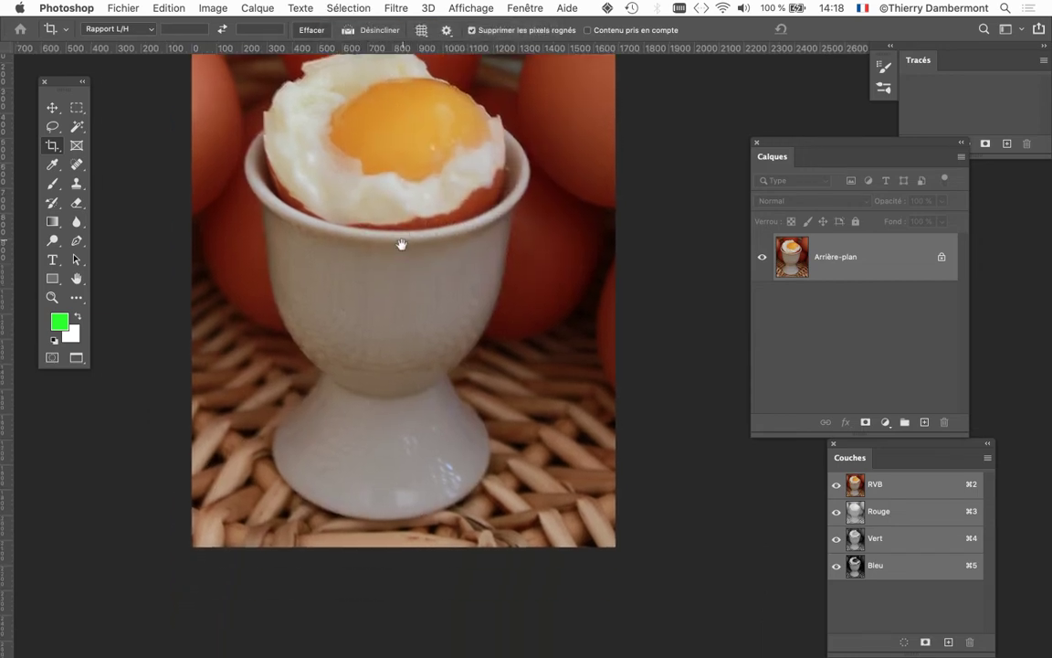
scroll(375, 366, down, 1)
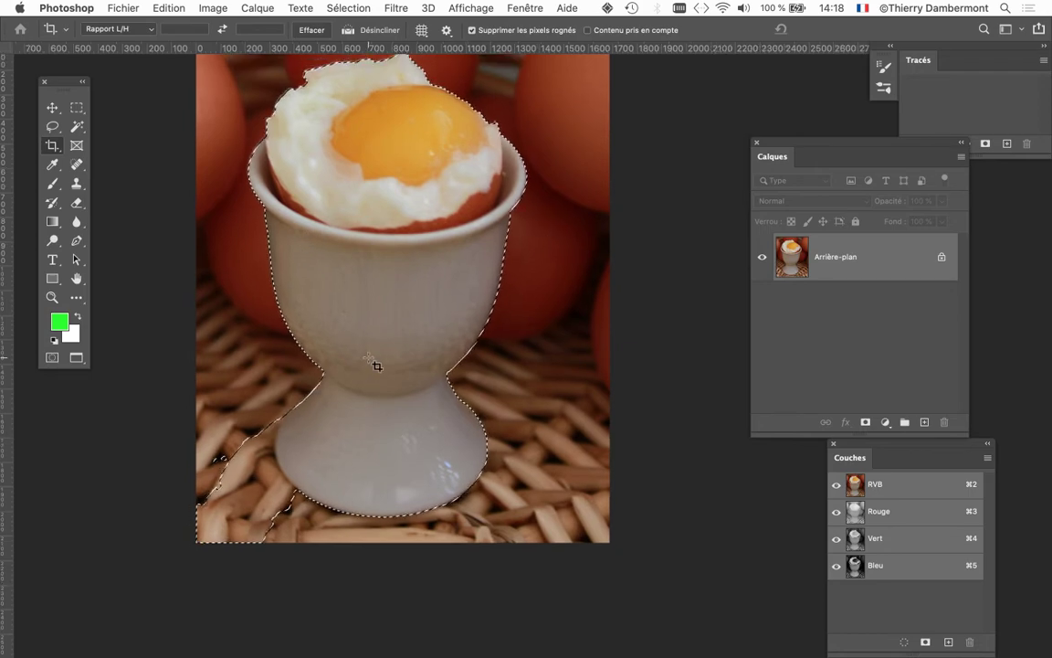
scroll(375, 366, down, 1)
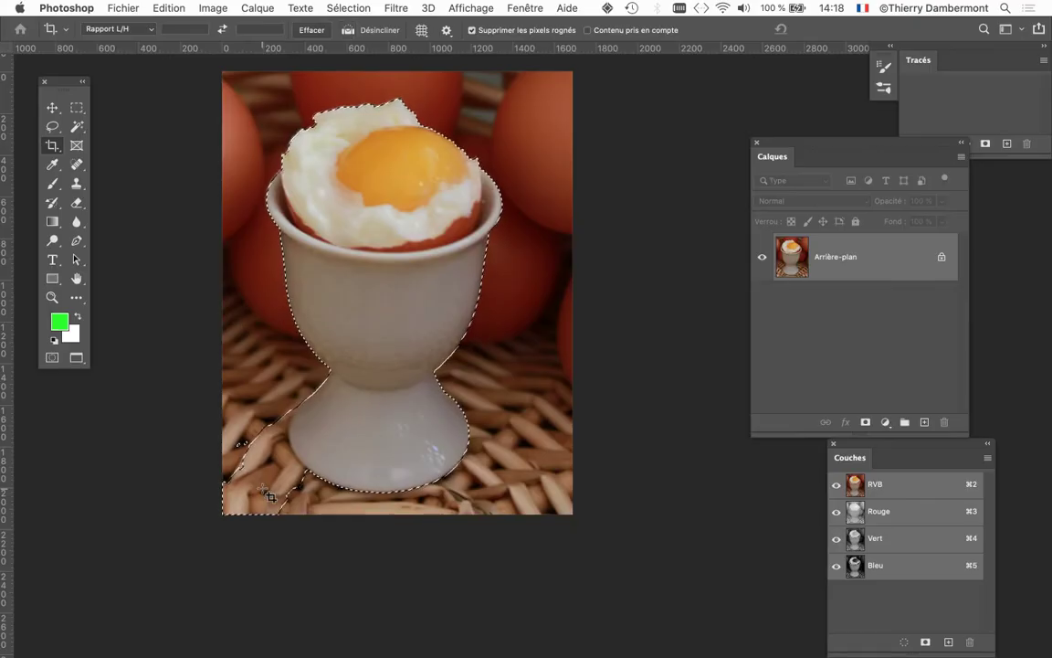
drag(329, 369, 260, 381)
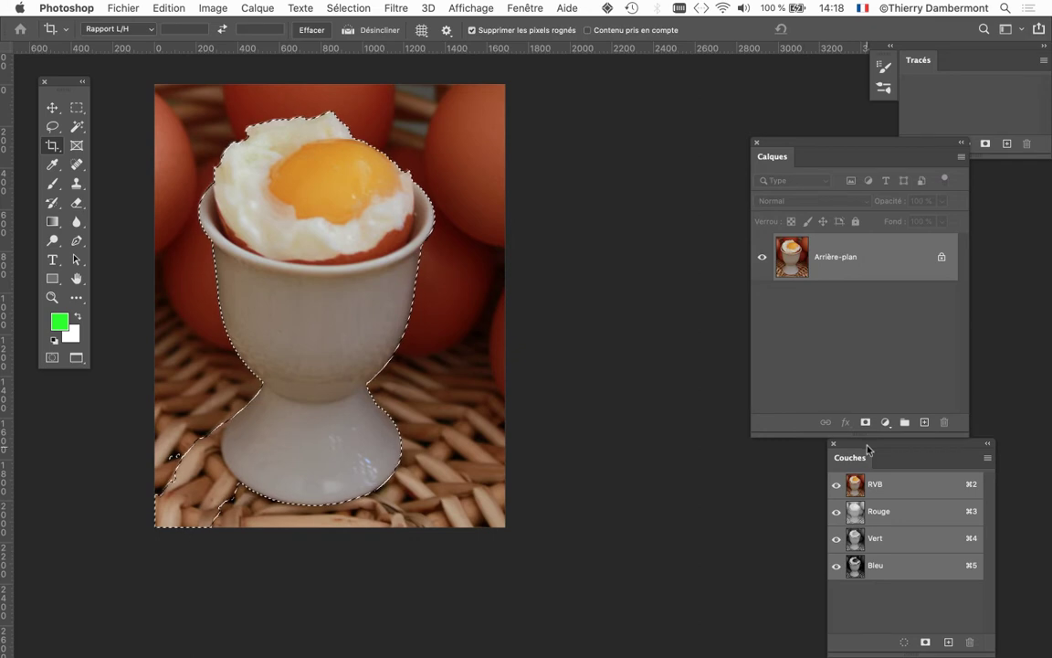
Step: Bring the Channels panel beside the image, create a new blank alpha channel, and delete that channel
drag(868, 448, 544, 182)
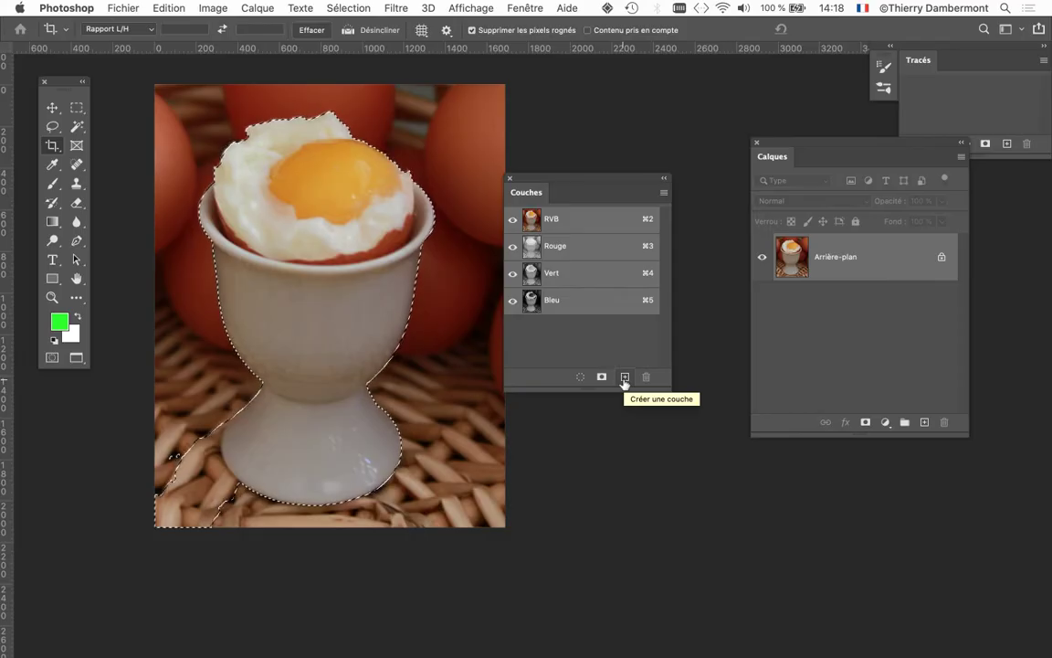
click(625, 377)
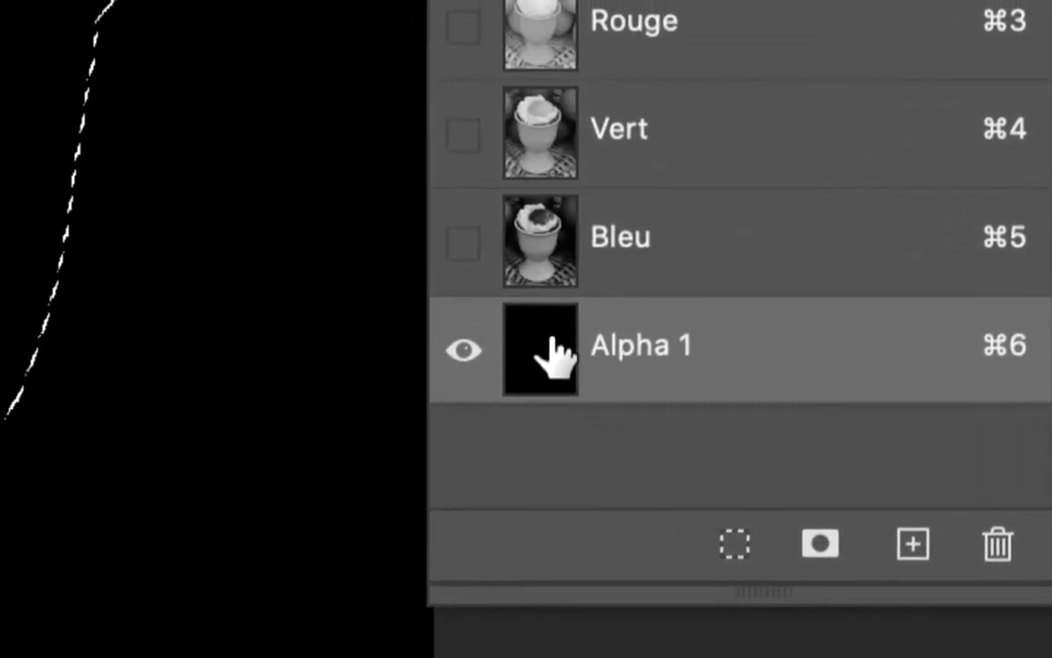
drag(559, 355, 1002, 529)
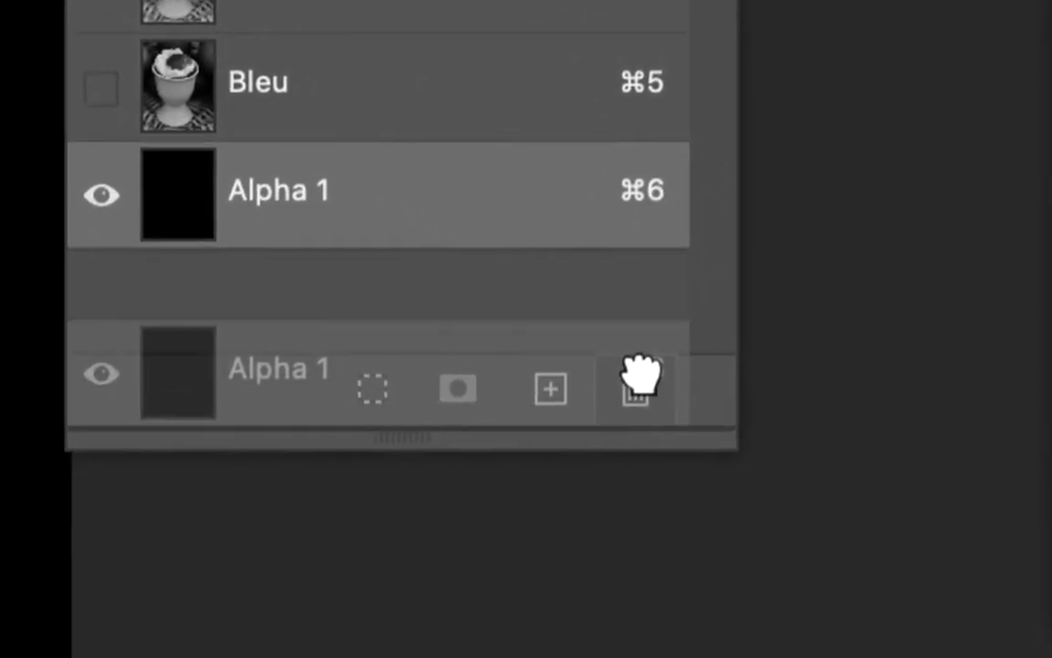
drag(639, 374, 639, 376)
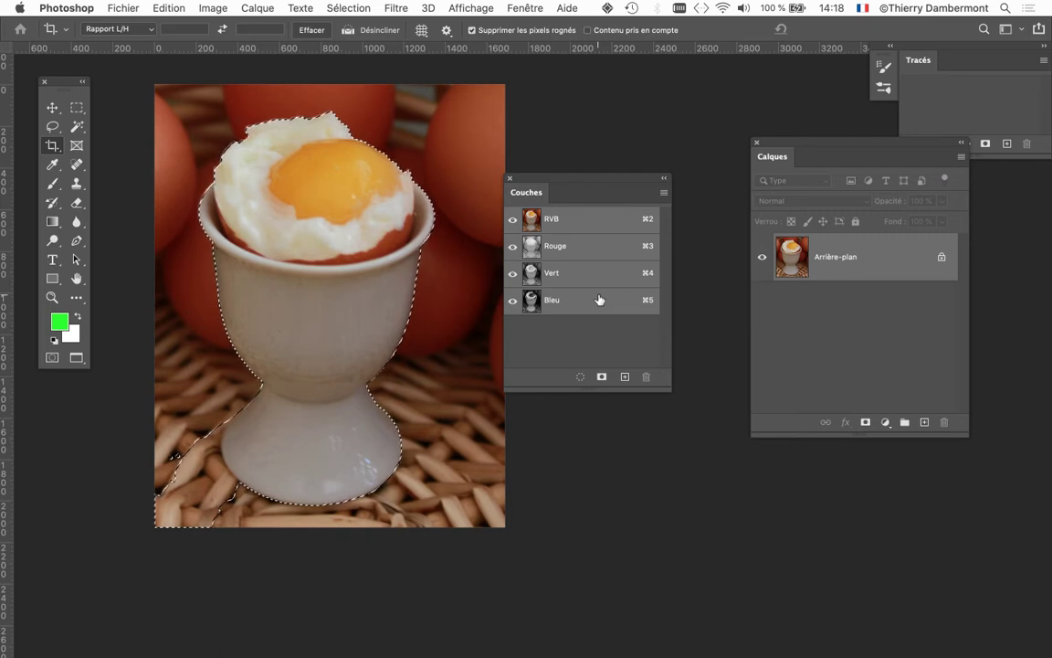
Step: Move the Channels panel clear of the image and save the egg cup selection as a new, unnamed channel
drag(571, 190, 596, 157)
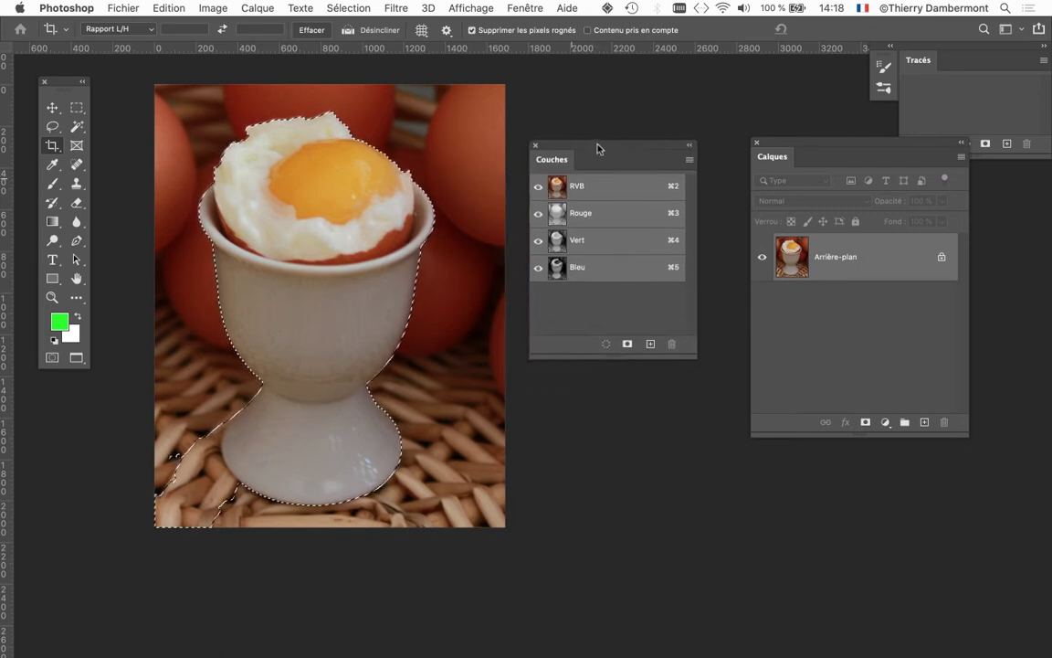
click(337, 6)
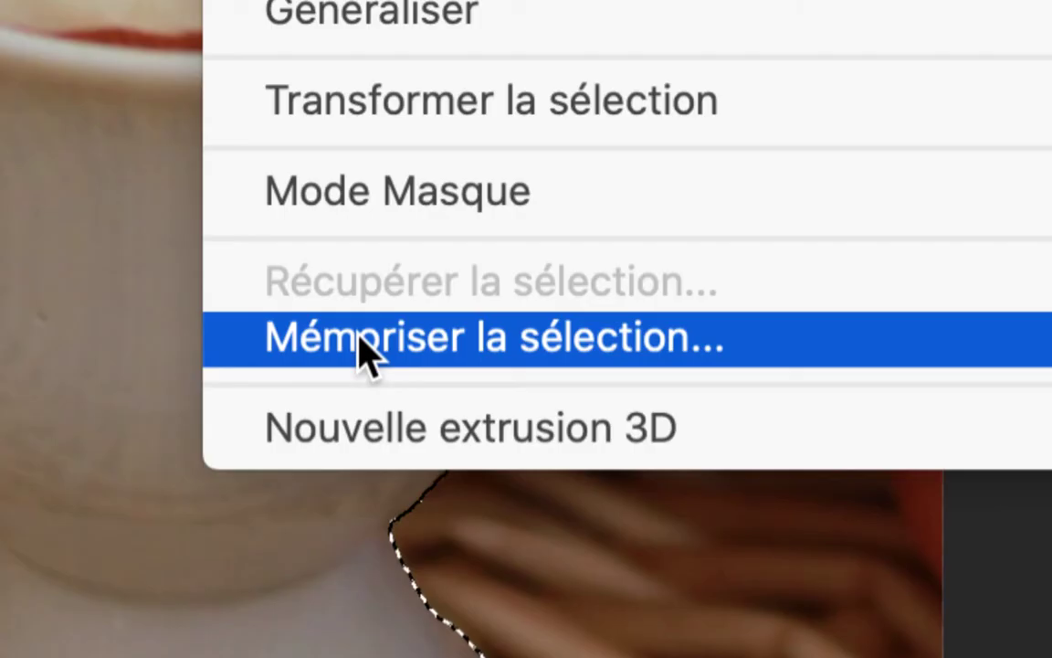
click(360, 337)
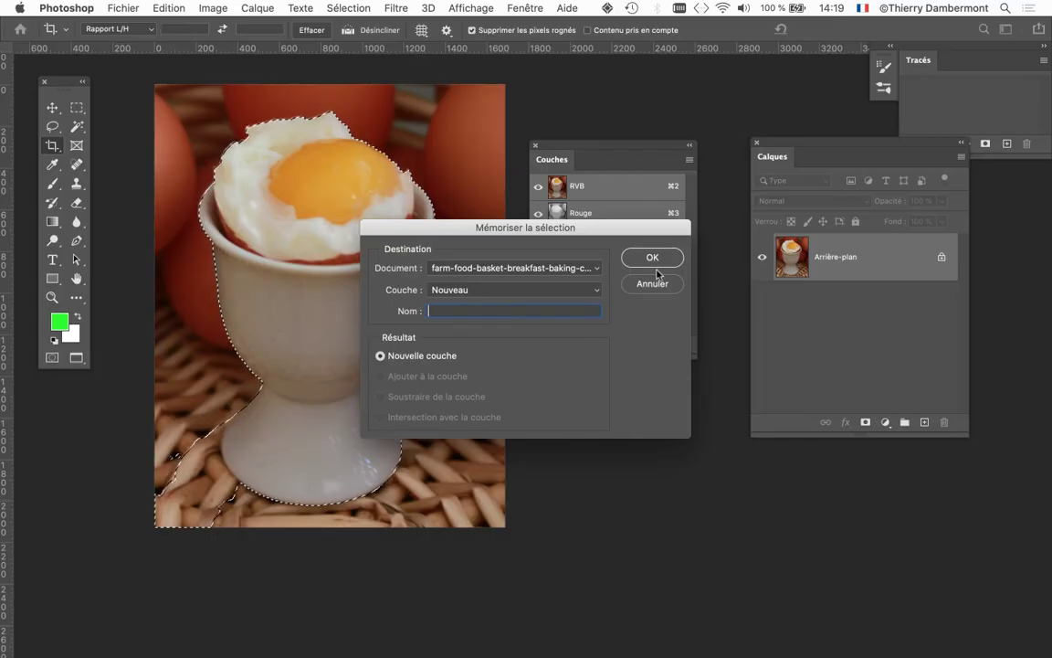
click(652, 259)
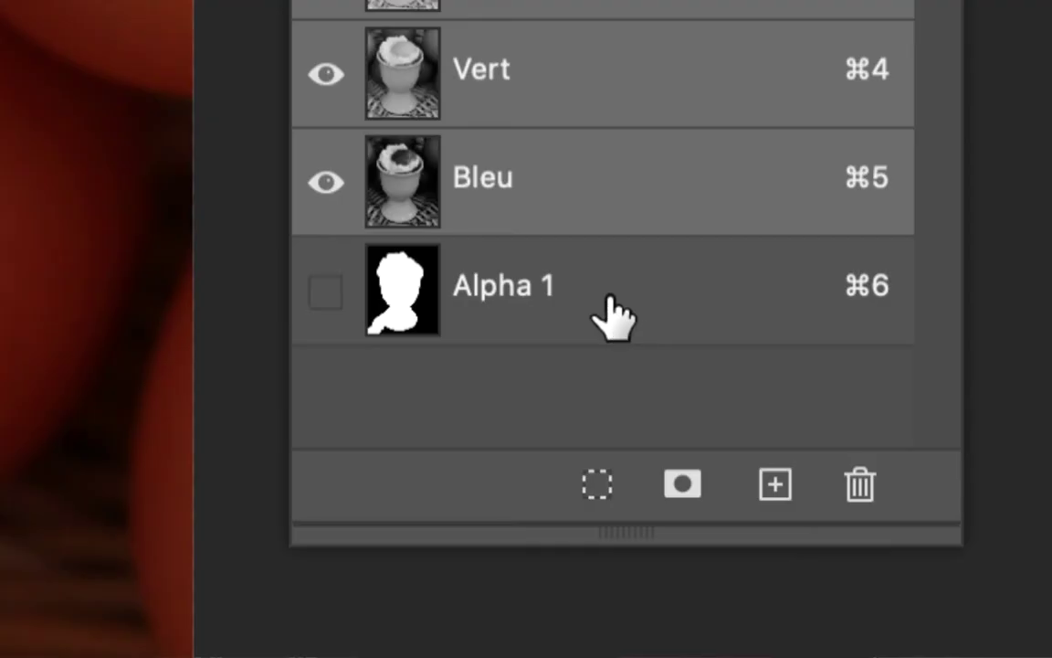
Step: Display the Alpha 1 channel as a colour overlay on the RVB image, keep Alpha 1 active, and deselect the egg cup outline
click(611, 315)
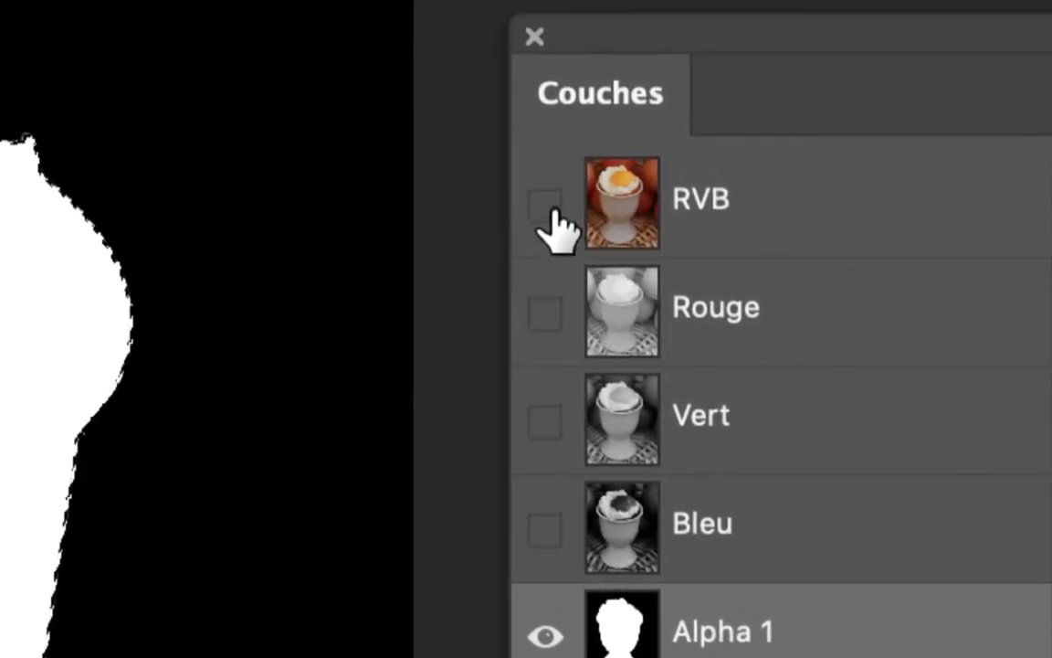
click(548, 208)
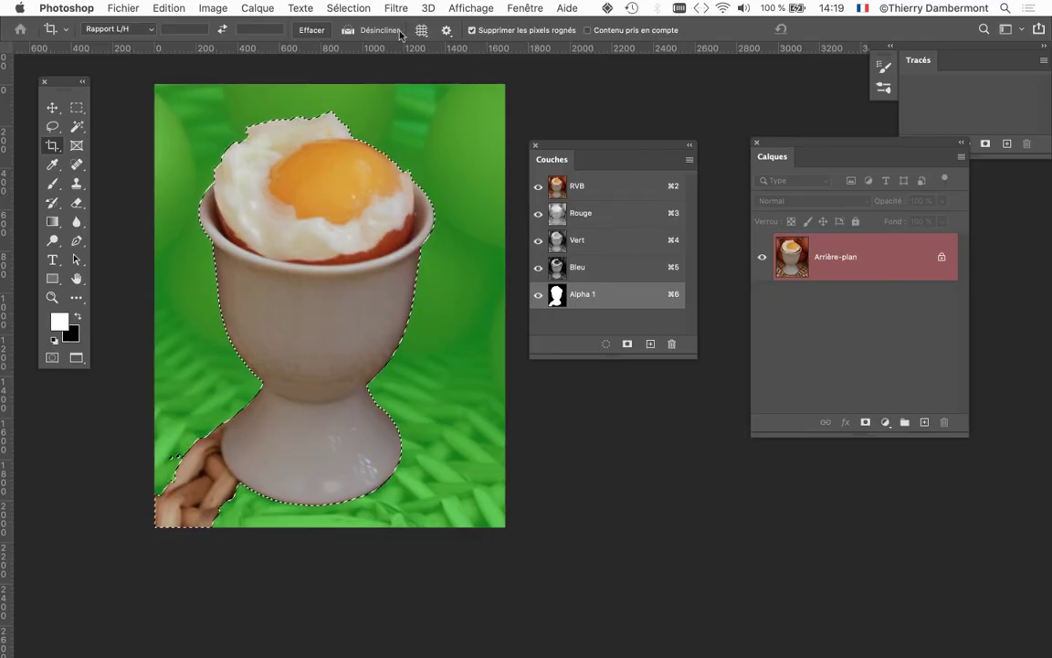
click(349, 7)
click(349, 7)
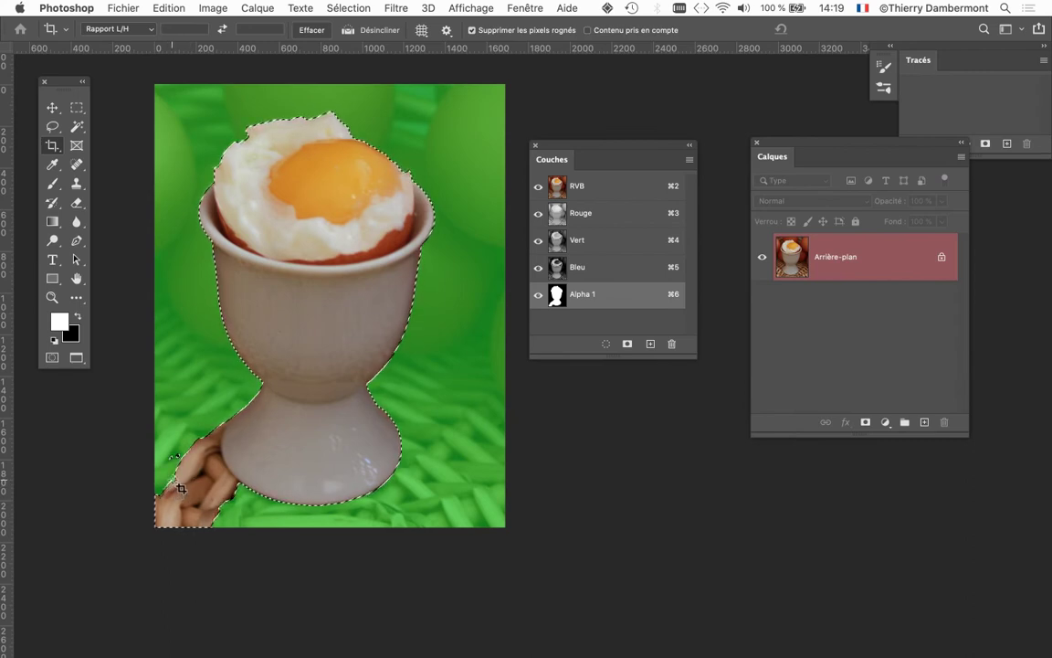
click(345, 6)
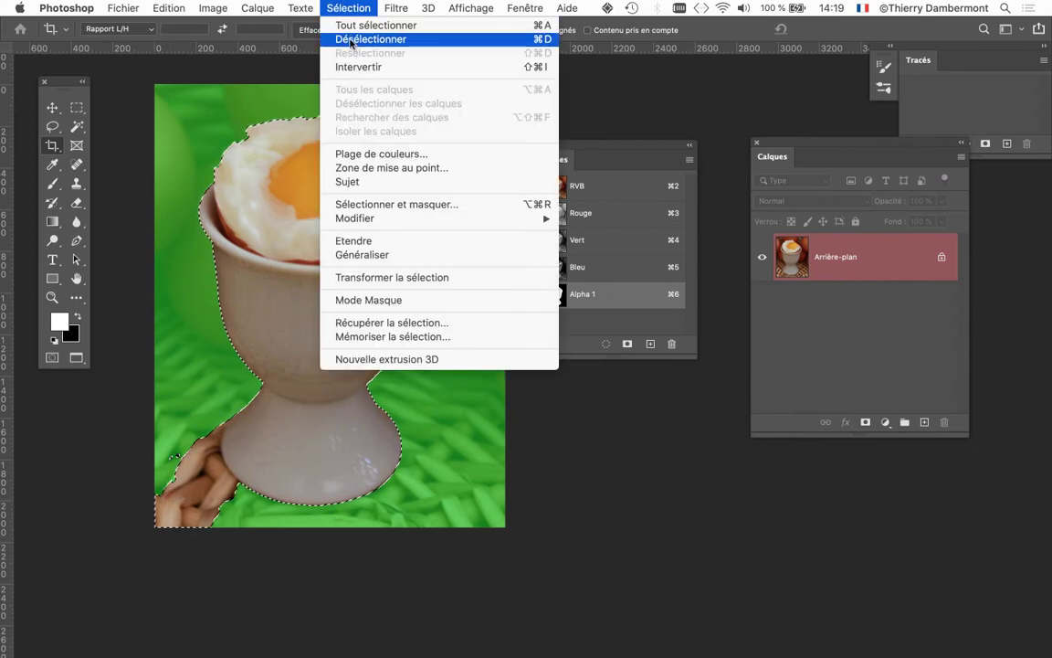
click(317, 40)
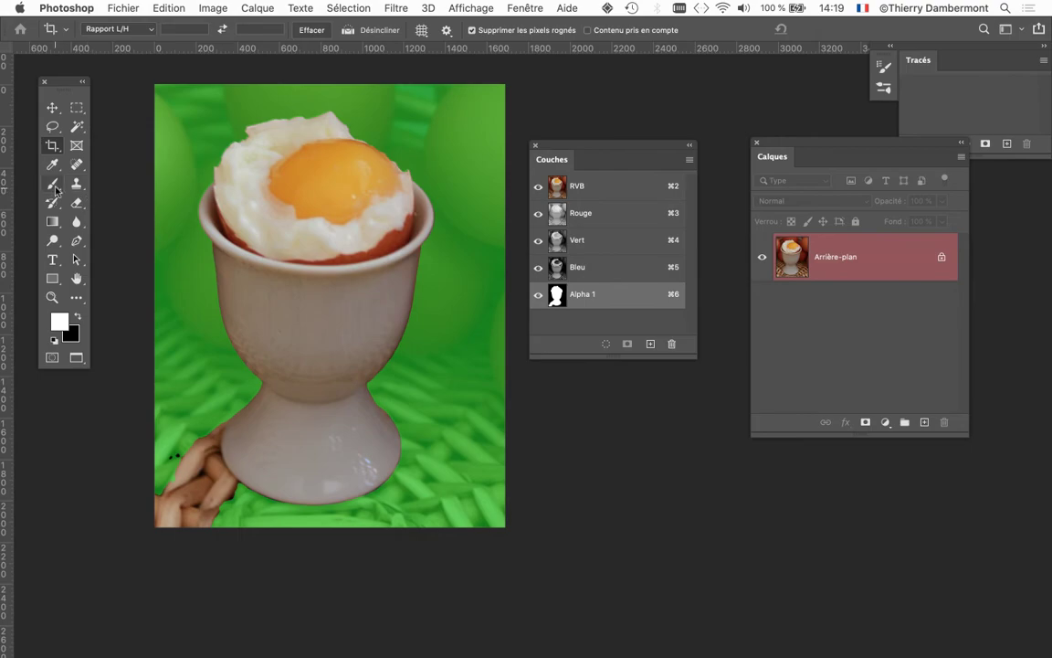
Step: Paint black with the Brush in Alpha 1 over the wicker beside the cup's base, enlarging the brush to 195 for the remaining area
click(53, 185)
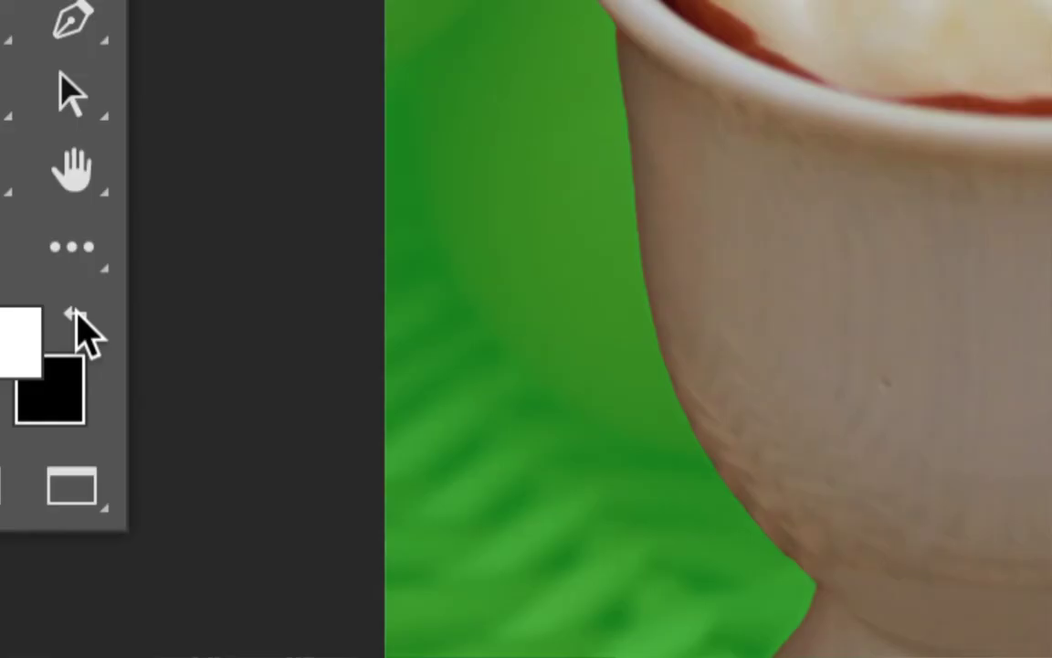
click(77, 315)
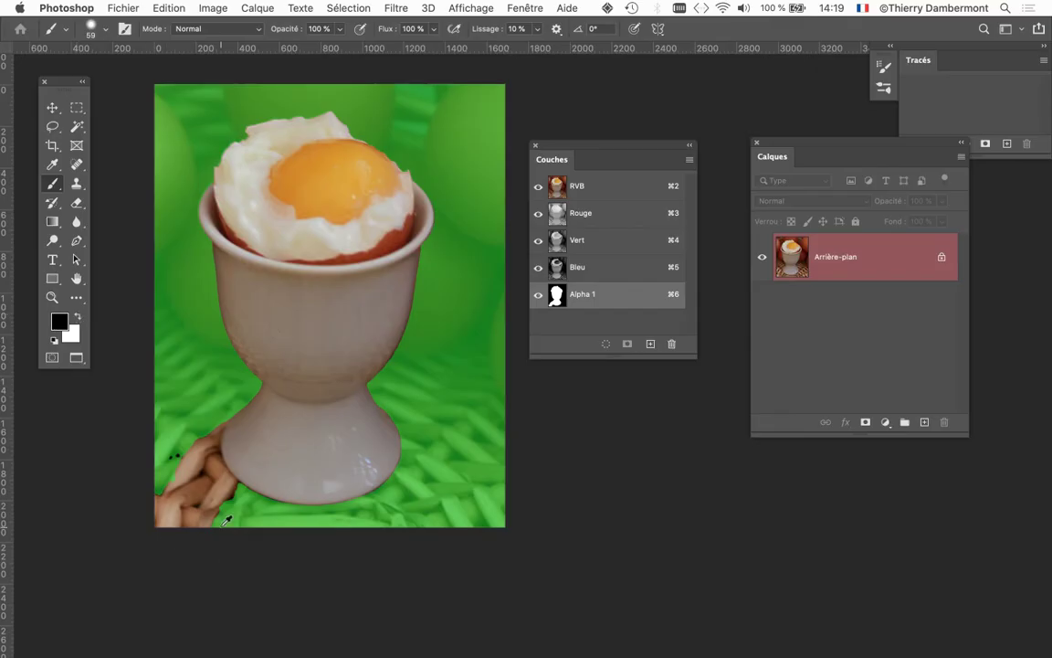
scroll(226, 519, up, 5)
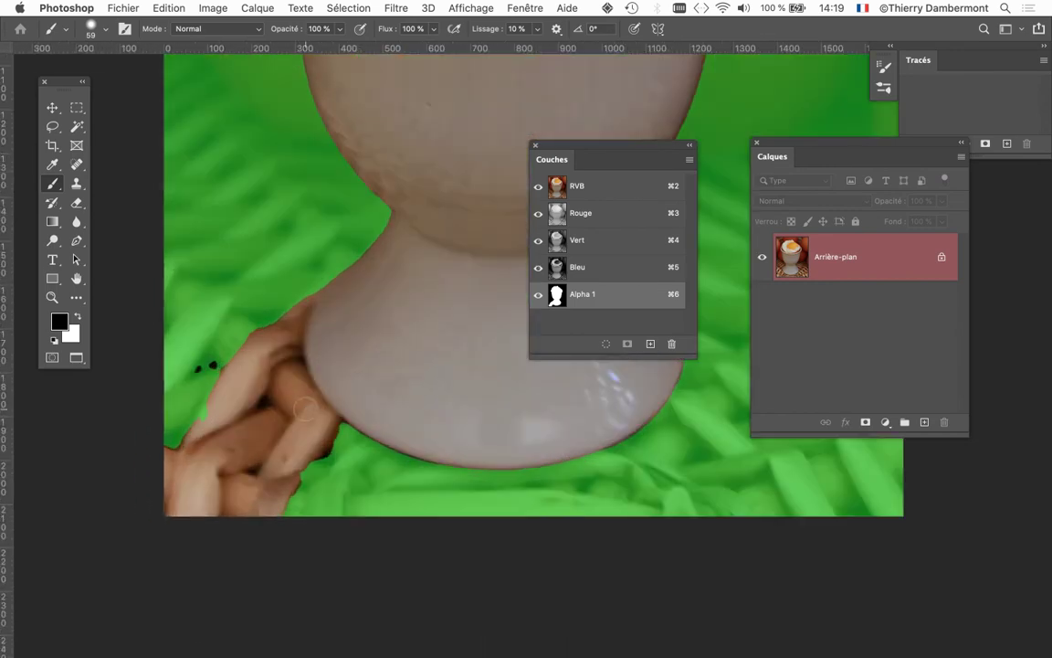
mouse_move(296, 300)
mouse_down()
mouse_move(289, 349)
mouse_move(331, 422)
mouse_up()
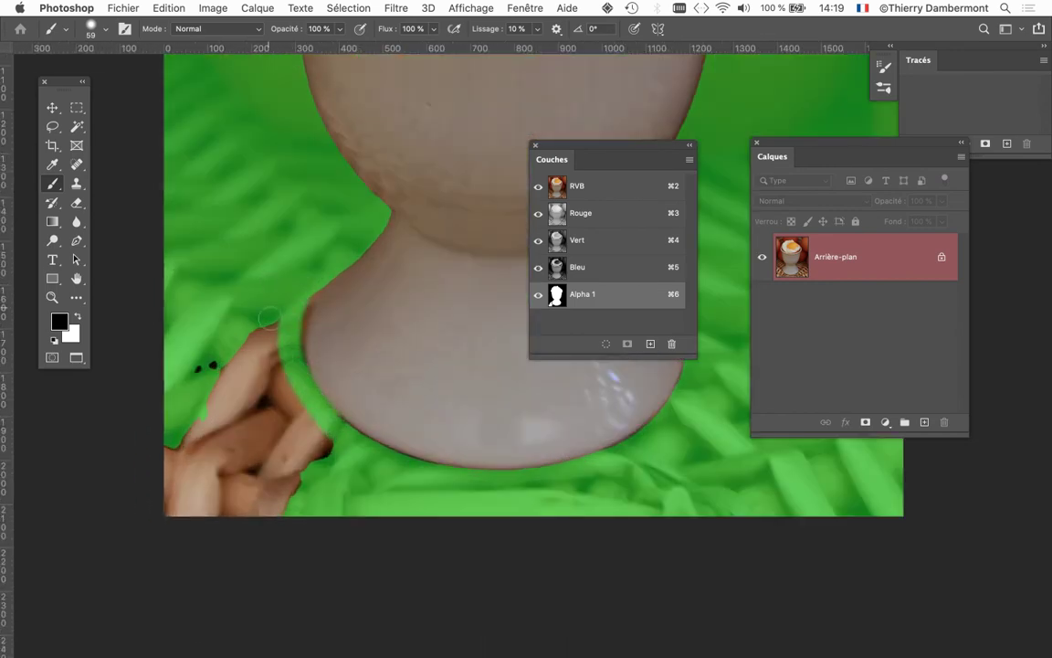
mouse_move(269, 318)
mouse_down()
mouse_move(323, 426)
mouse_move(285, 395)
mouse_move(297, 429)
mouse_up()
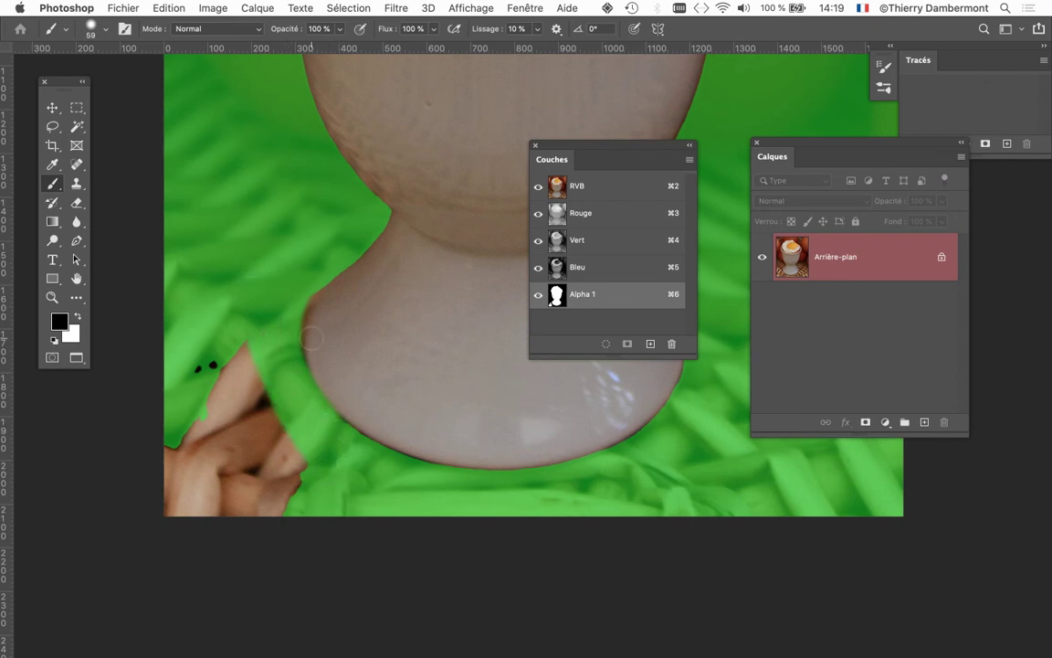
drag(311, 338, 361, 336)
mouse_move(219, 329)
mouse_down()
mouse_move(228, 402)
mouse_move(177, 501)
mouse_move(207, 529)
mouse_up()
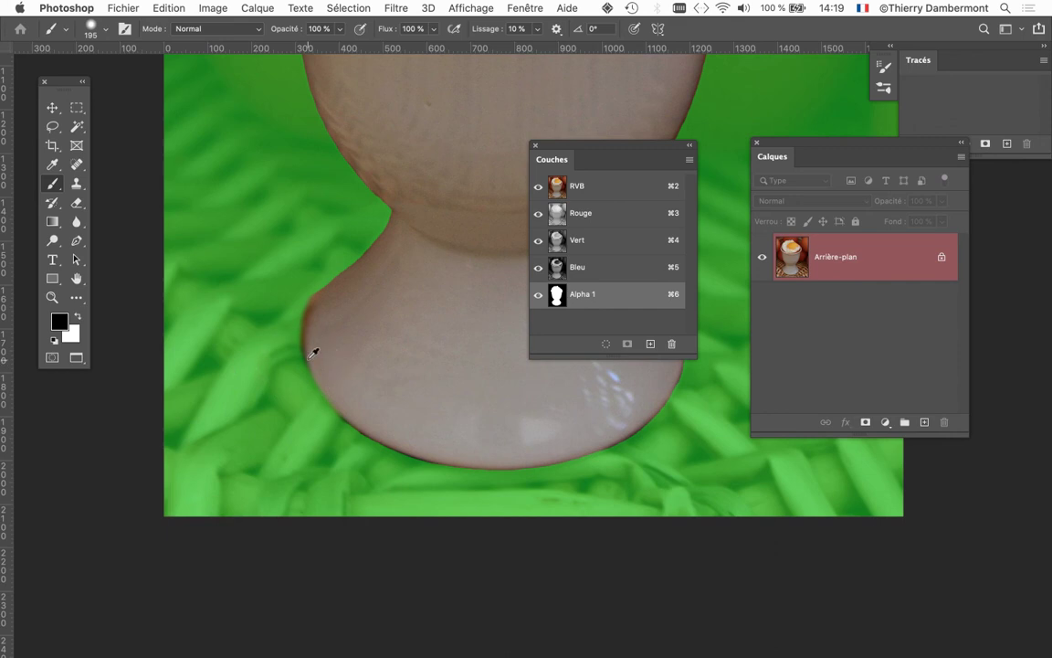
scroll(313, 352, down, 3)
scroll(371, 342, down, 2)
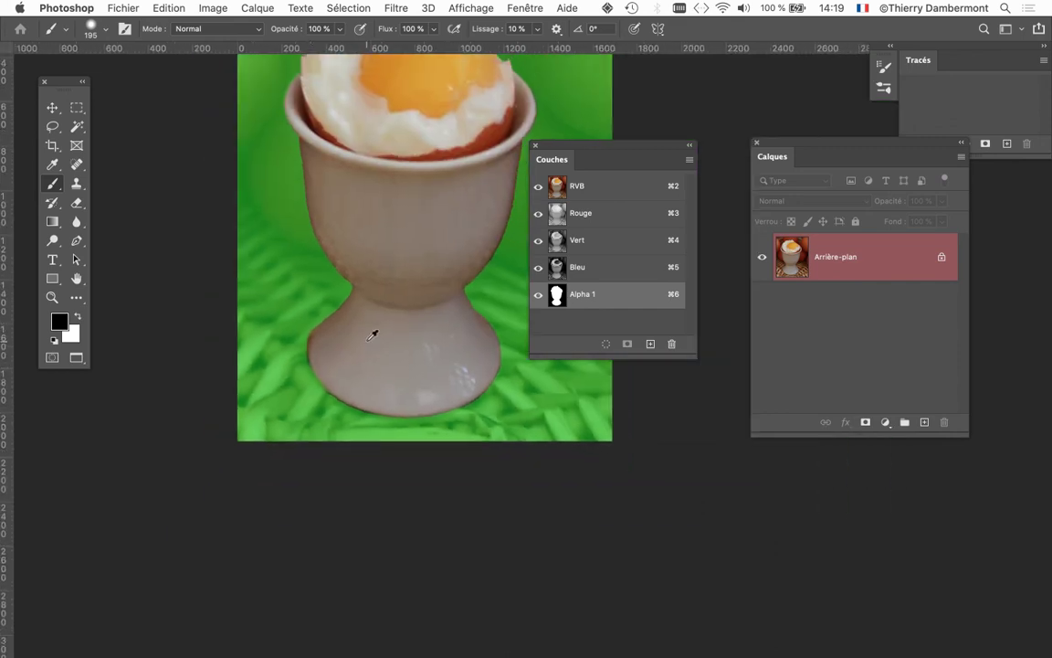
drag(370, 317, 329, 382)
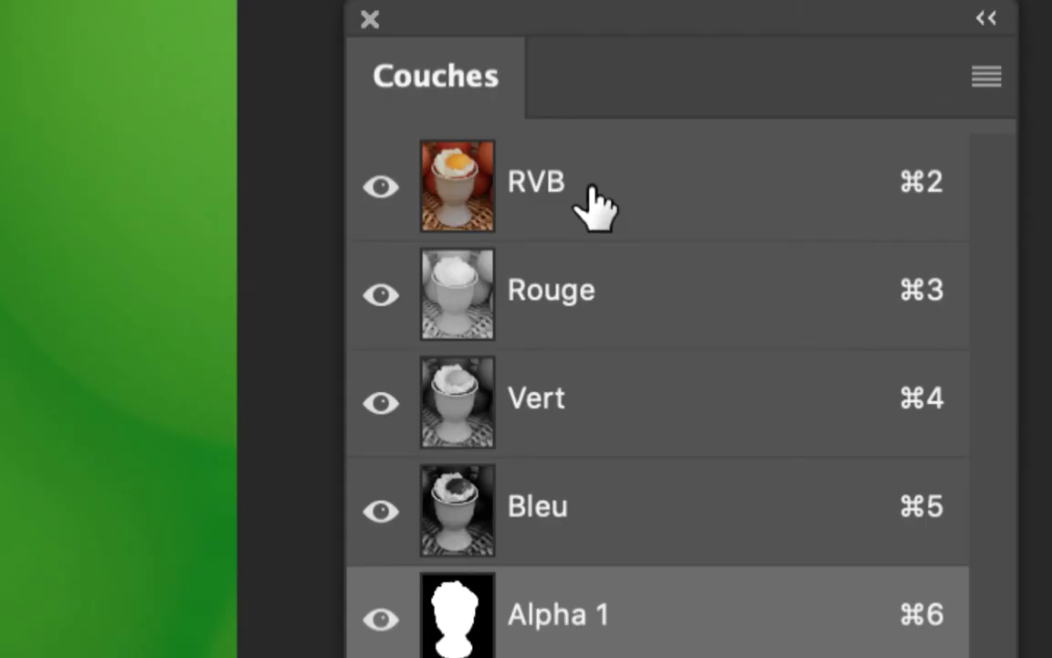
Step: With the RVB composite active and Alpha 1 hidden, load Alpha 1 as a selection and turn it into a layer mask on the photo
click(591, 190)
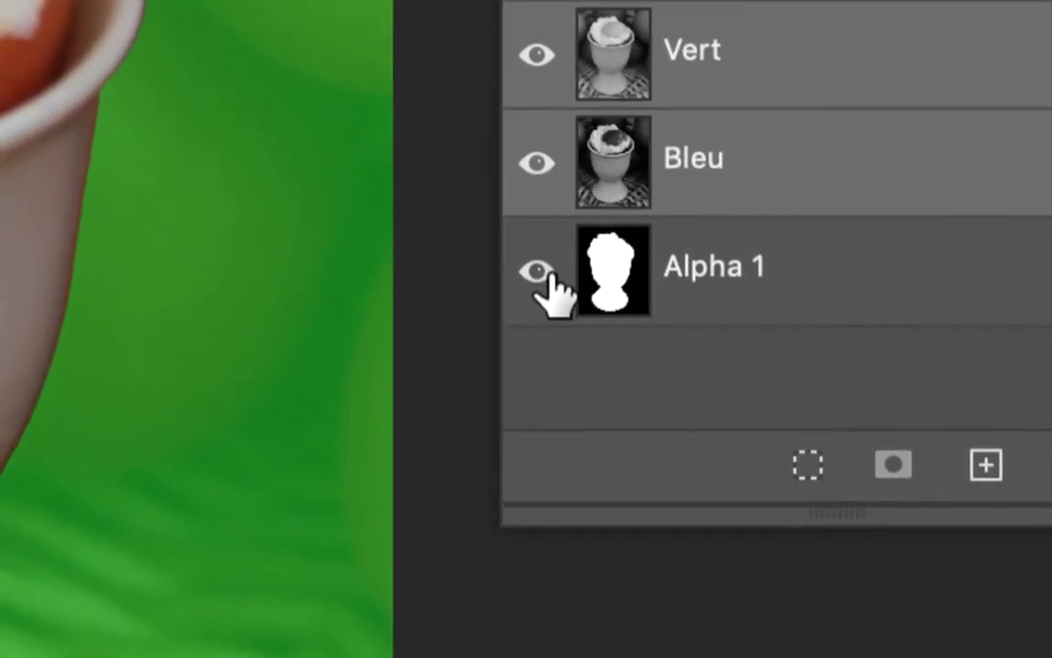
click(382, 621)
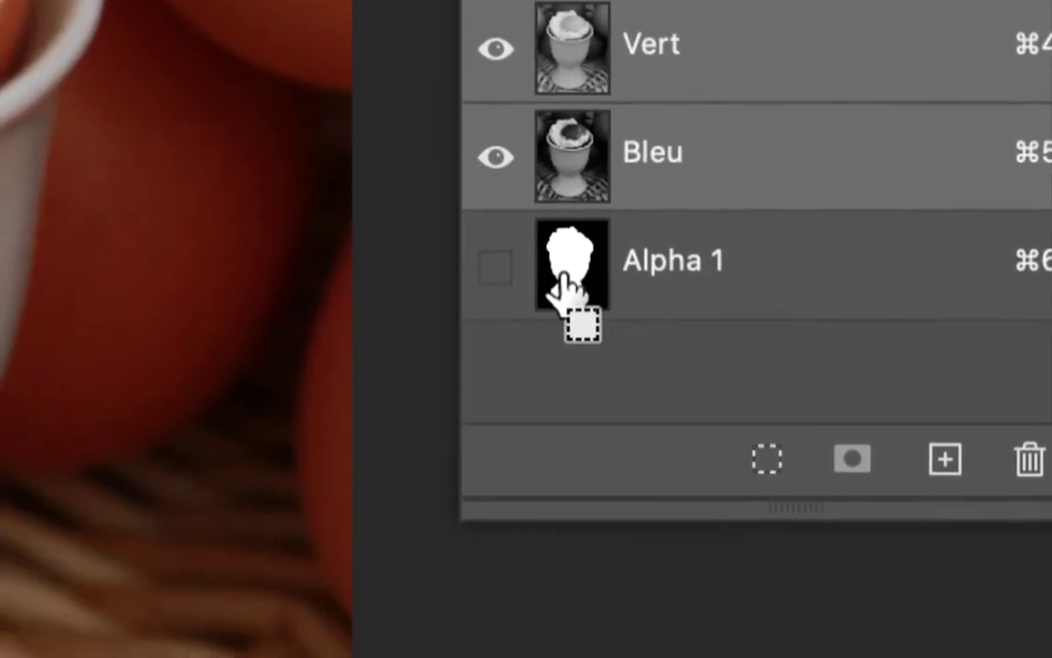
super+click(566, 294)
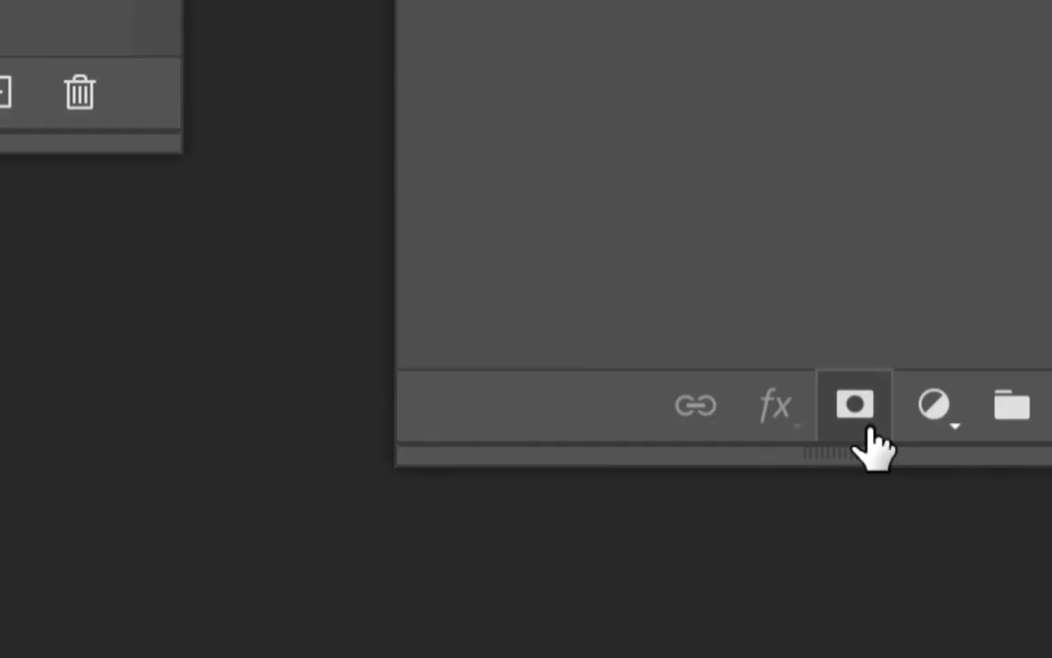
click(868, 428)
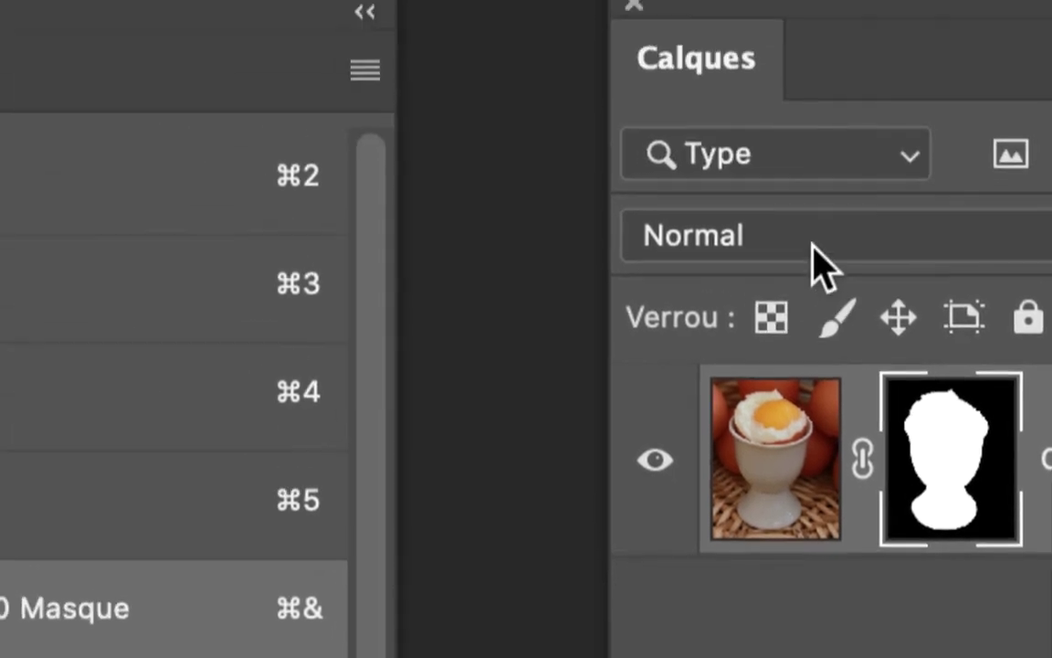